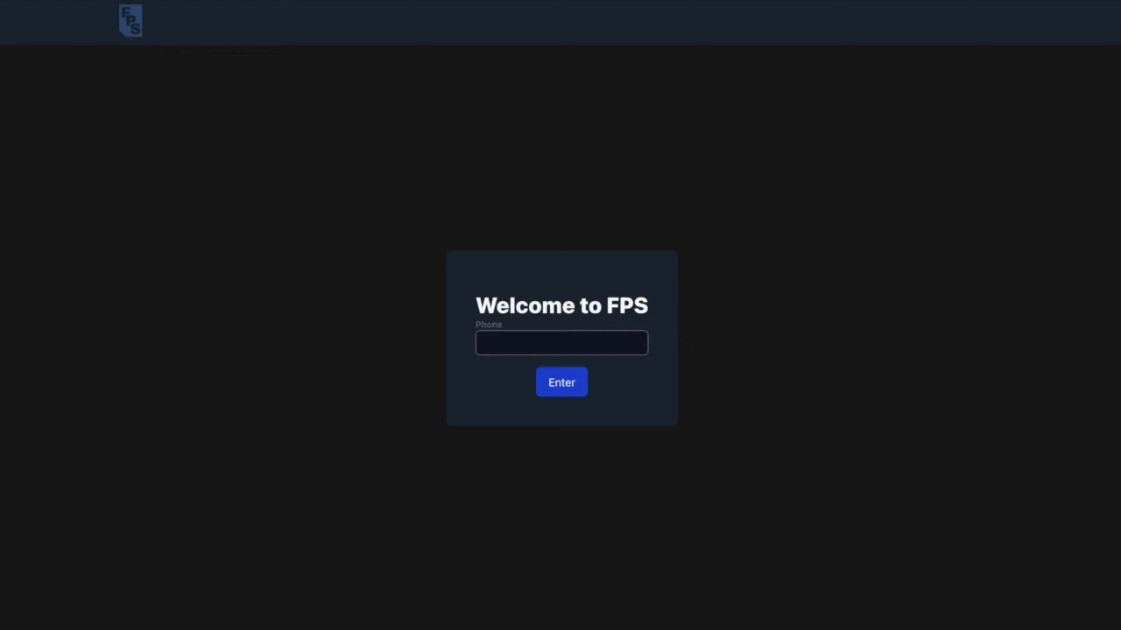
Sign in to FPS with the account phone number and the verification code it receives.
{"action": "left_click", "coordinate": [561, 382]}
{"action": "left_click", "coordinate": [562, 342]}
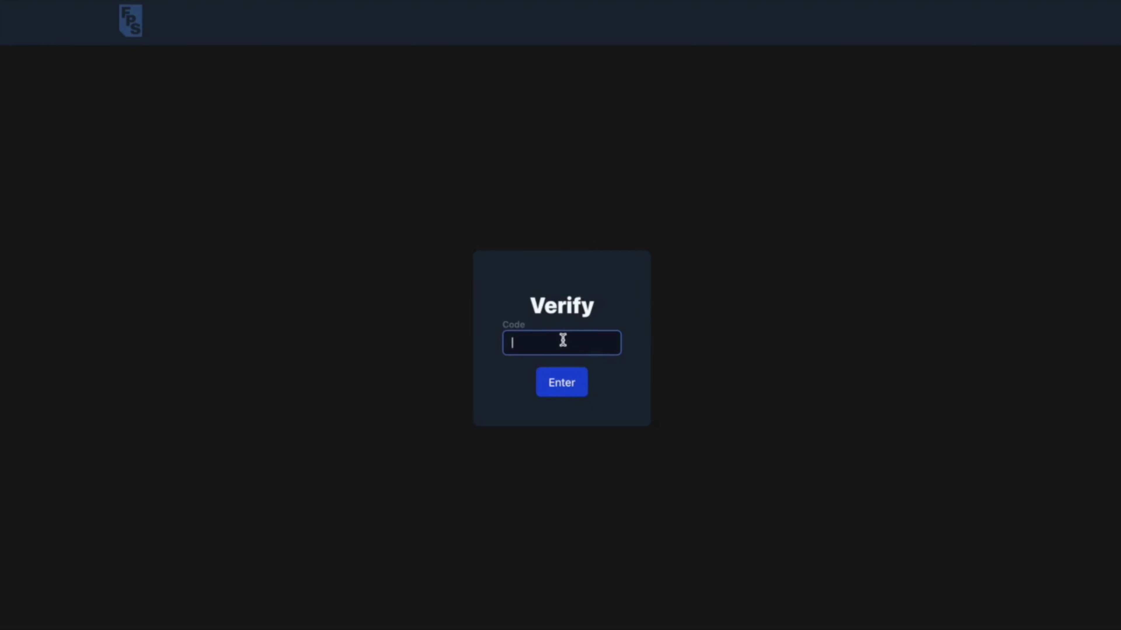
{"action": "left_click", "coordinate": [566, 382]}
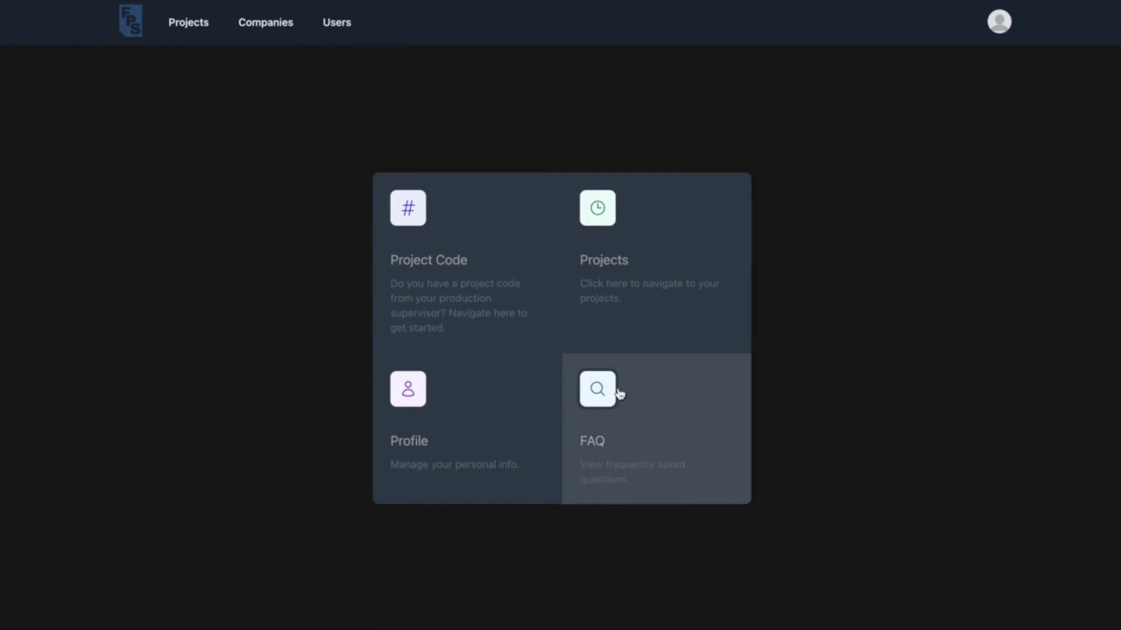
Open the profile, review the Crew Information personal details form, and leave it without saving.
{"action": "left_click", "coordinate": [499, 431]}
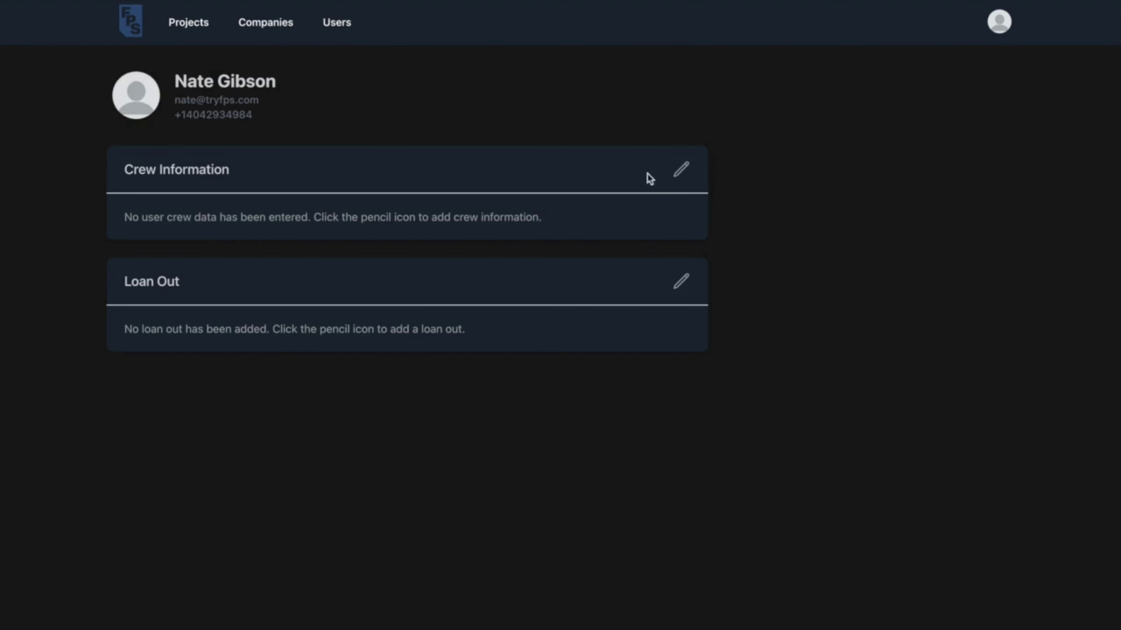
{"action": "left_click", "coordinate": [681, 170]}
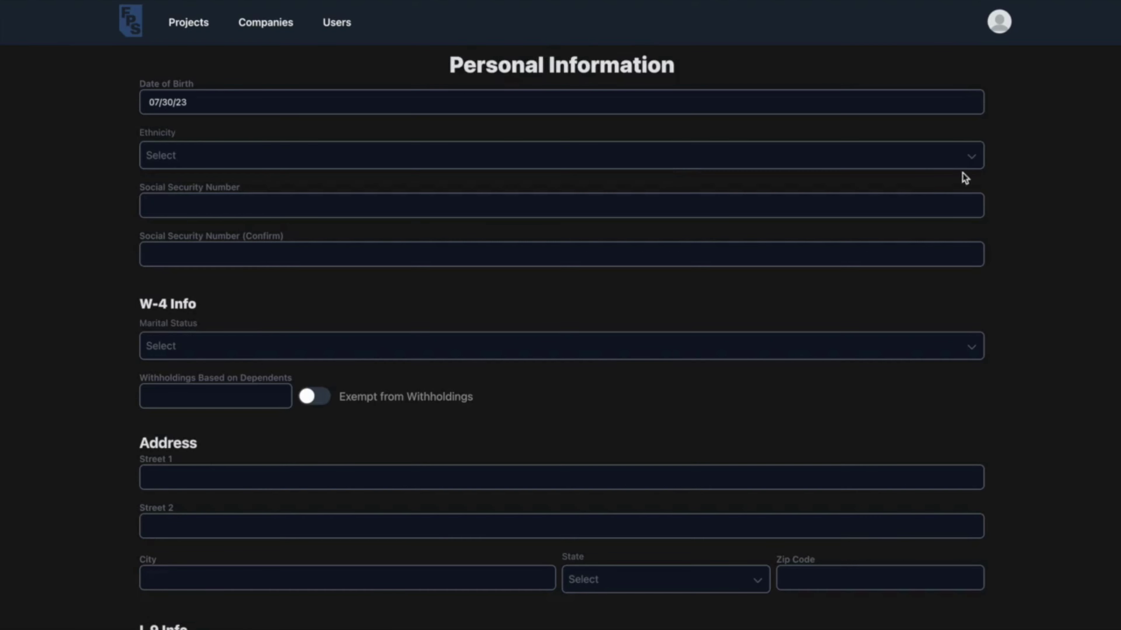
{"action": "scroll", "coordinate": [990, 176], "scroll_direction": "down", "scroll_amount": 2}
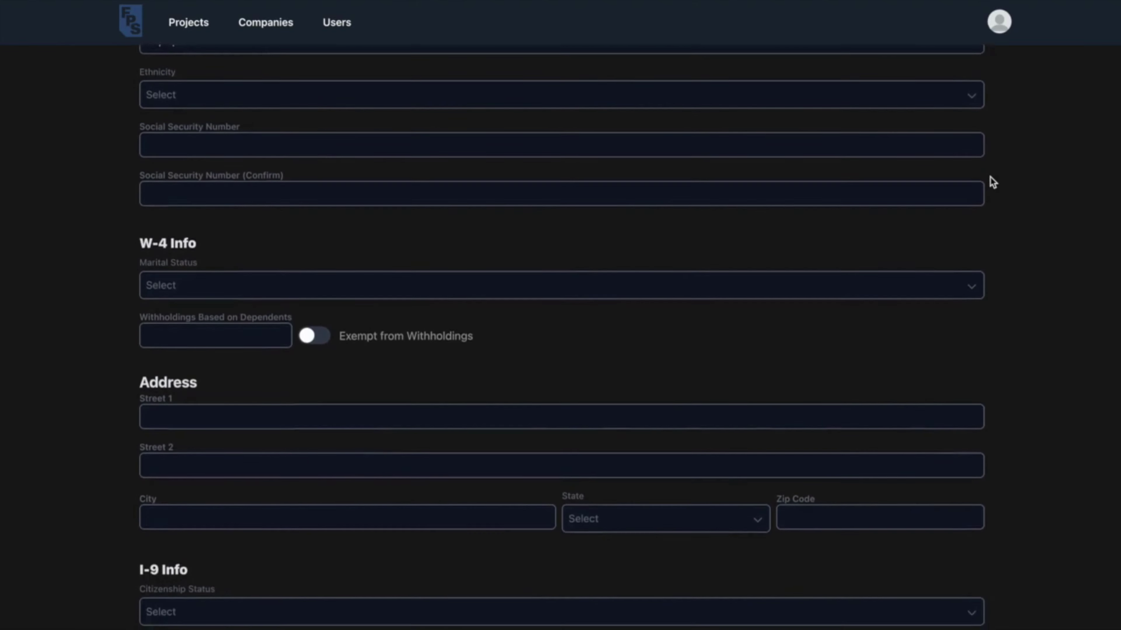
{"action": "scroll", "coordinate": [990, 177], "scroll_direction": "down", "scroll_amount": 3}
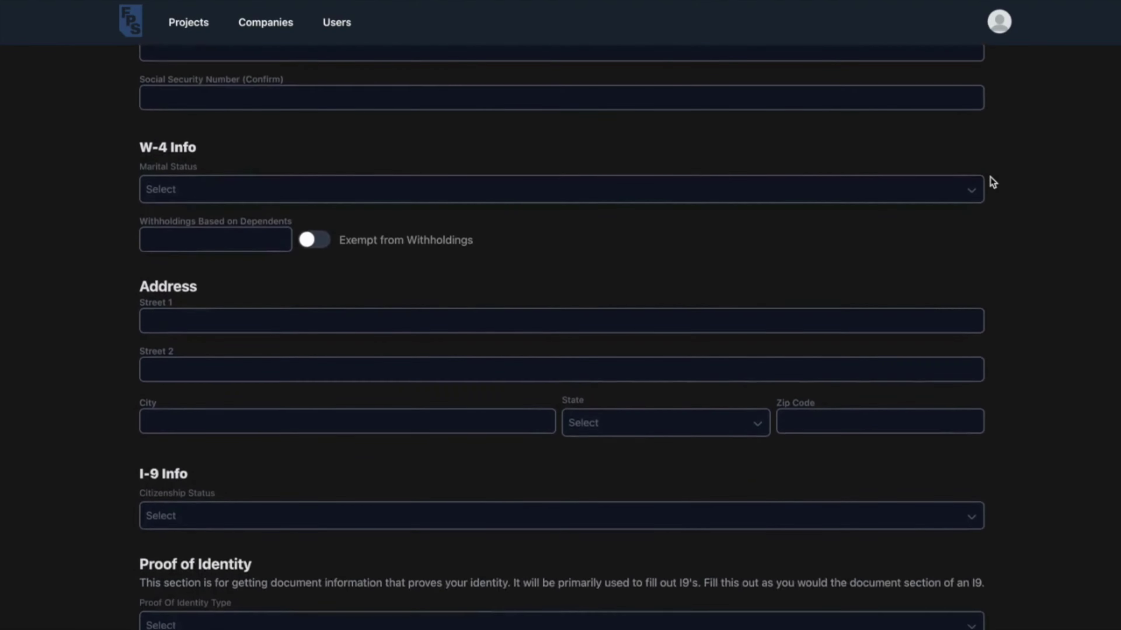
{"action": "scroll", "coordinate": [989, 177], "scroll_direction": "down", "scroll_amount": 2}
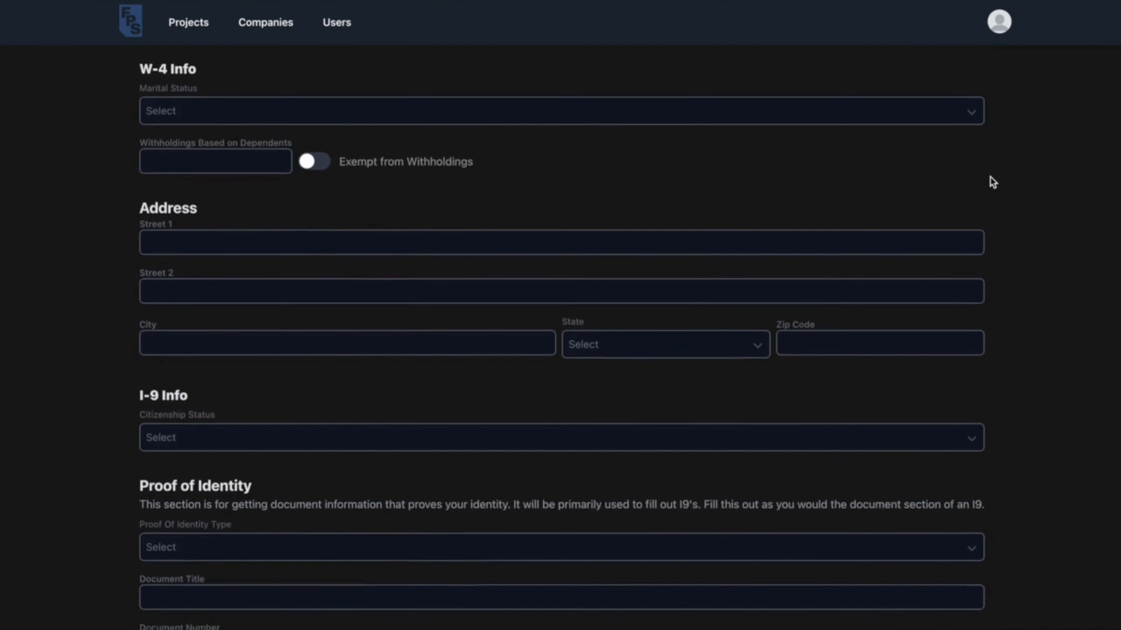
{"action": "scroll", "coordinate": [990, 177], "scroll_direction": "down", "scroll_amount": 3}
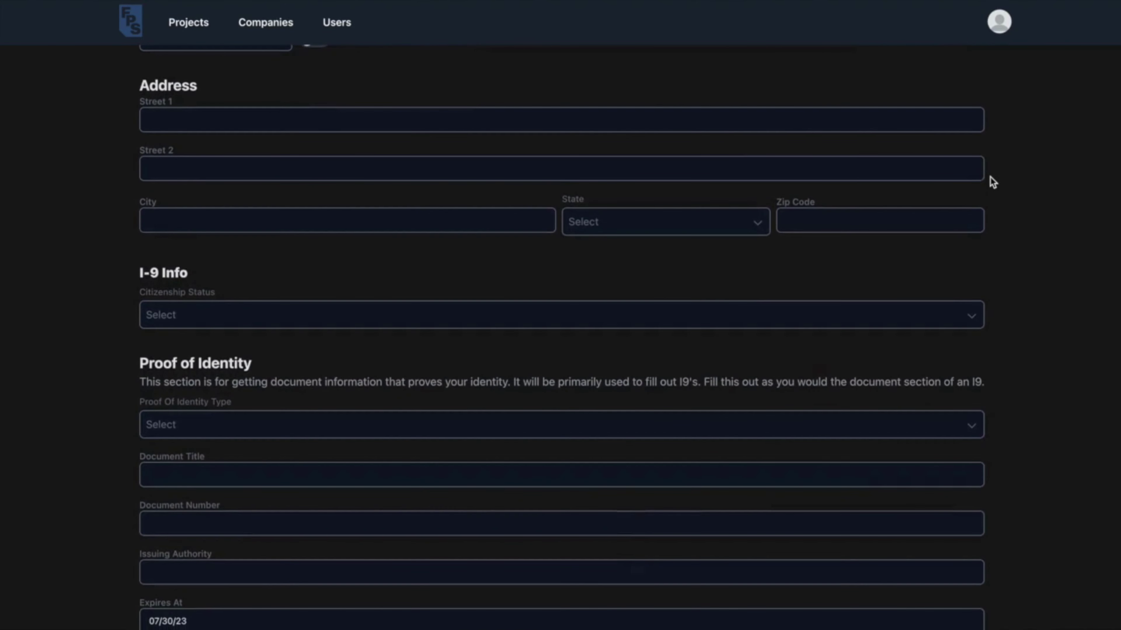
{"action": "scroll", "coordinate": [990, 178], "scroll_direction": "down", "scroll_amount": 3}
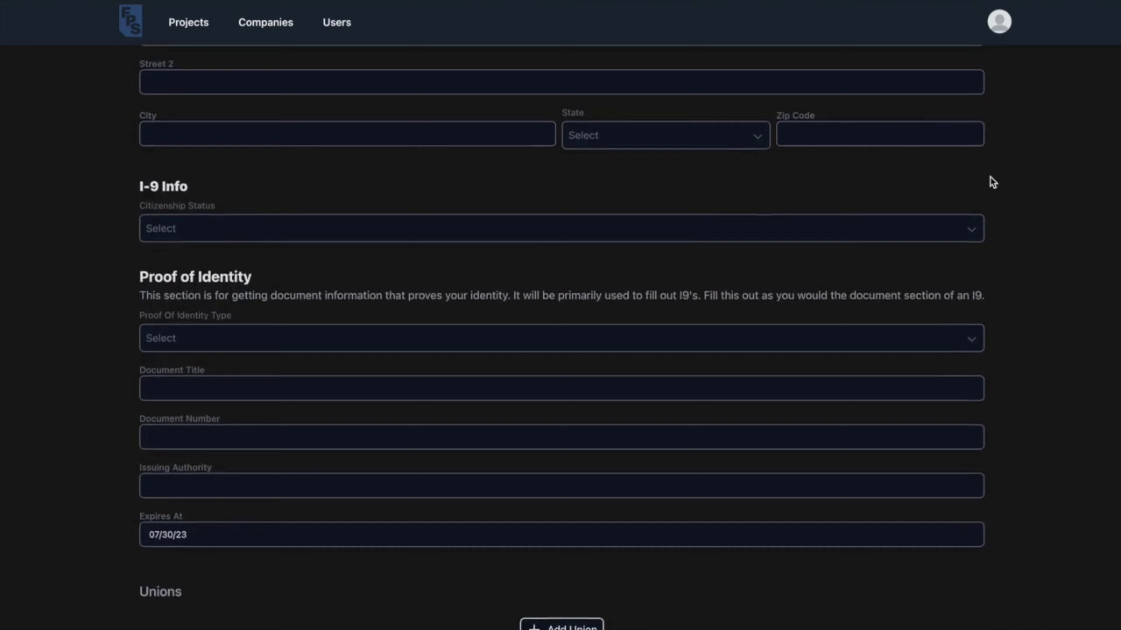
{"action": "scroll", "coordinate": [990, 177], "scroll_direction": "down", "scroll_amount": 1}
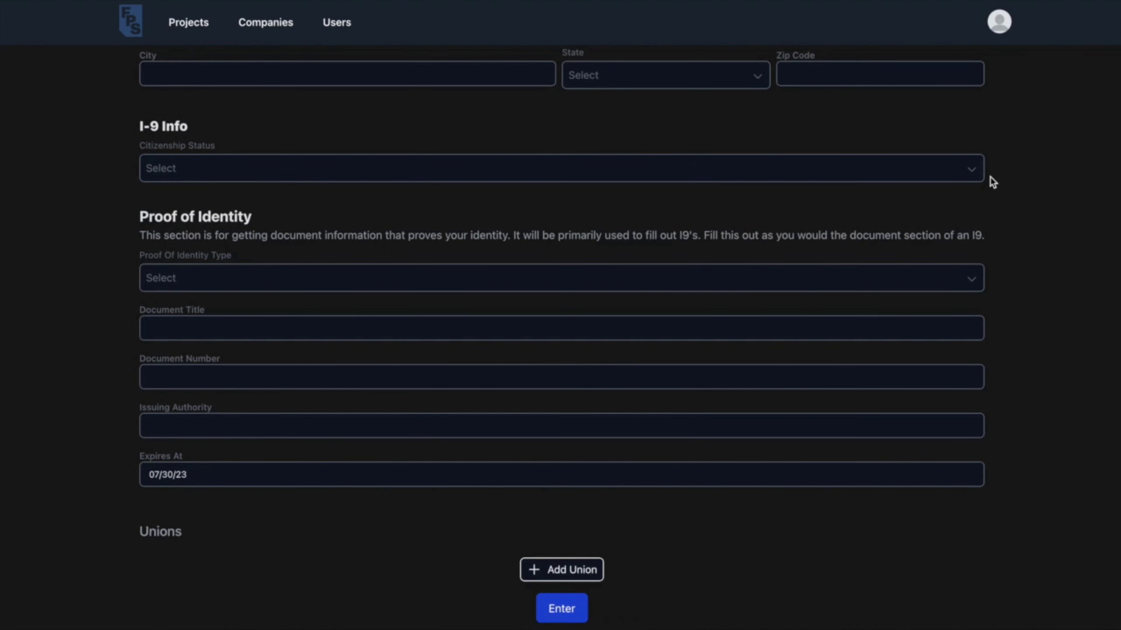
{"action": "left_click", "coordinate": [19, 0]}
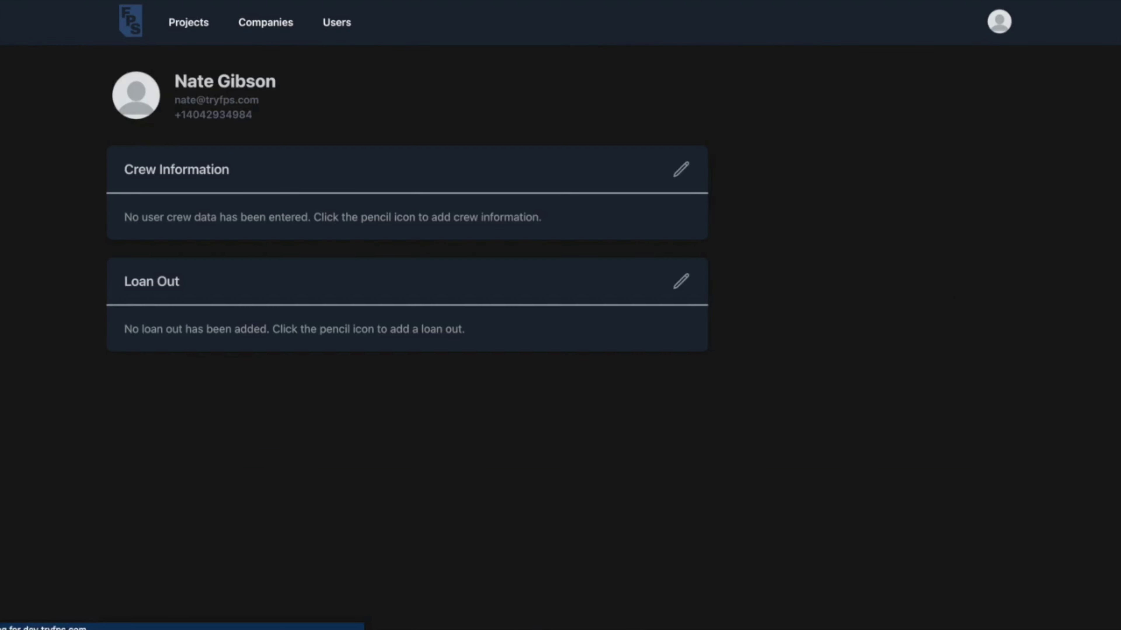
Review the Loan Out form without submitting, then go to the Project Code entry page.
{"action": "left_click", "coordinate": [679, 282]}
{"action": "scroll", "coordinate": [894, 309], "scroll_direction": "down", "scroll_amount": 2}
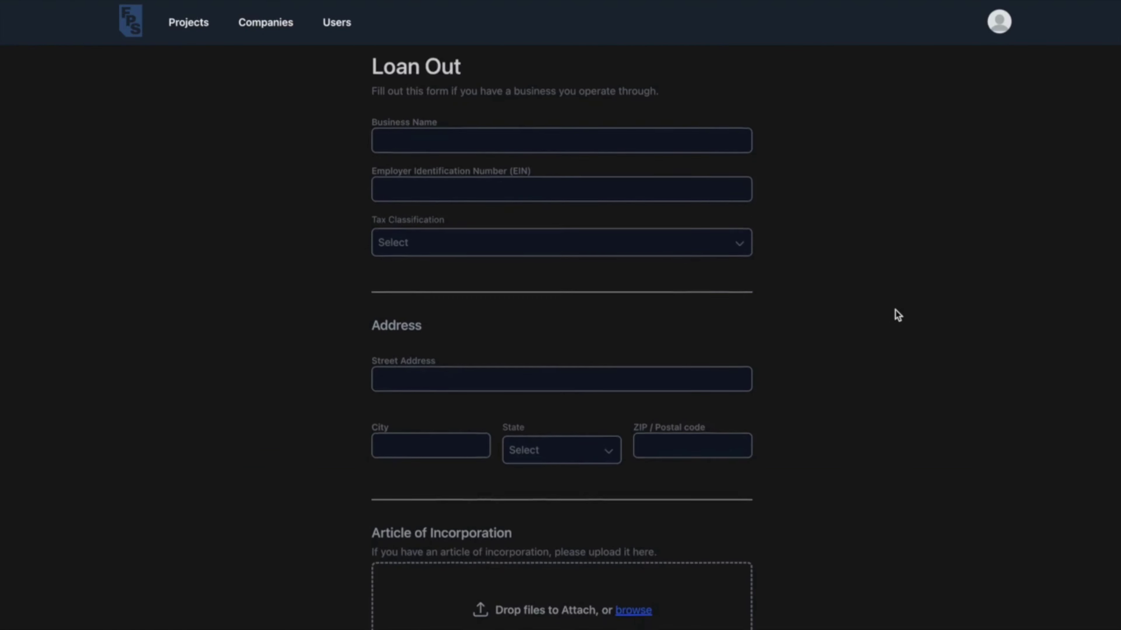
{"action": "scroll", "coordinate": [898, 315], "scroll_direction": "down", "scroll_amount": 2}
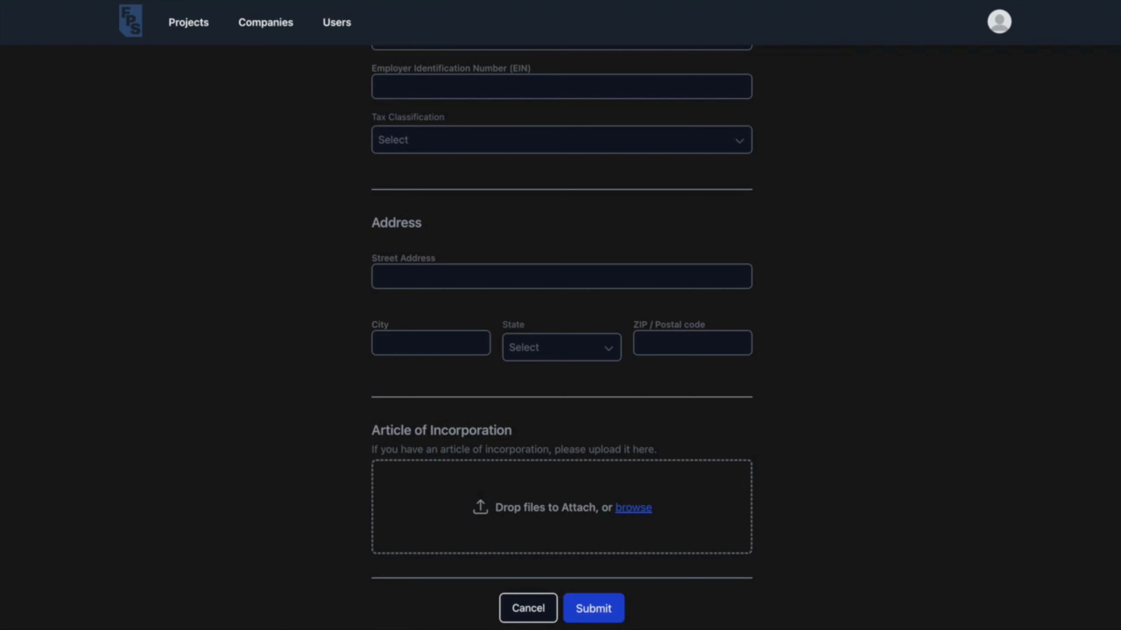
{"action": "left_click", "coordinate": [137, 27]}
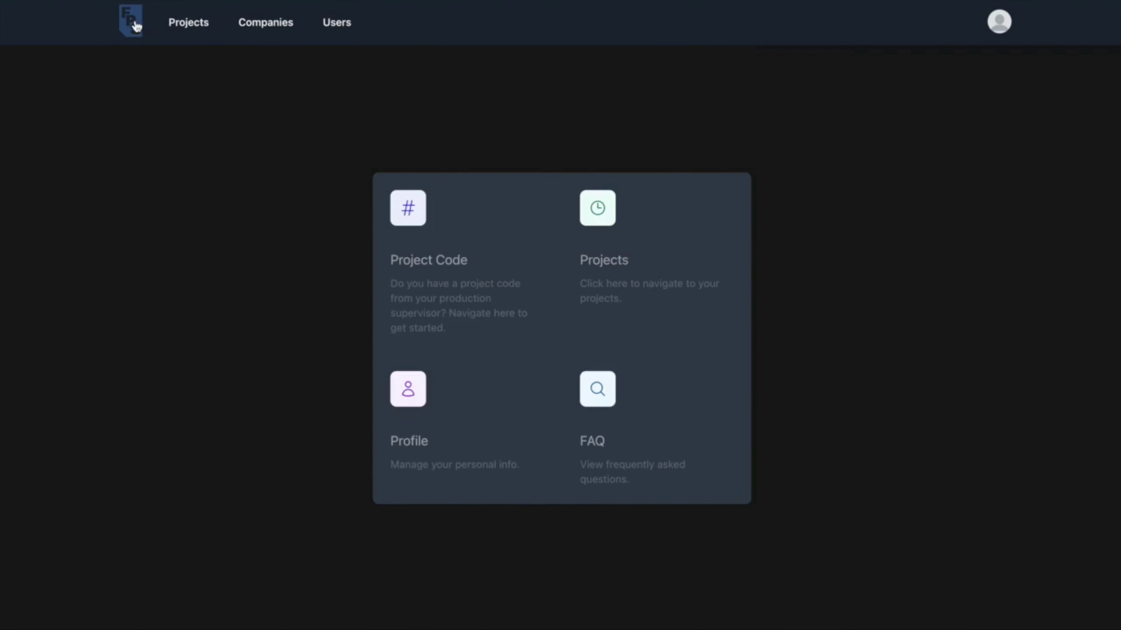
{"action": "left_click", "coordinate": [462, 252]}
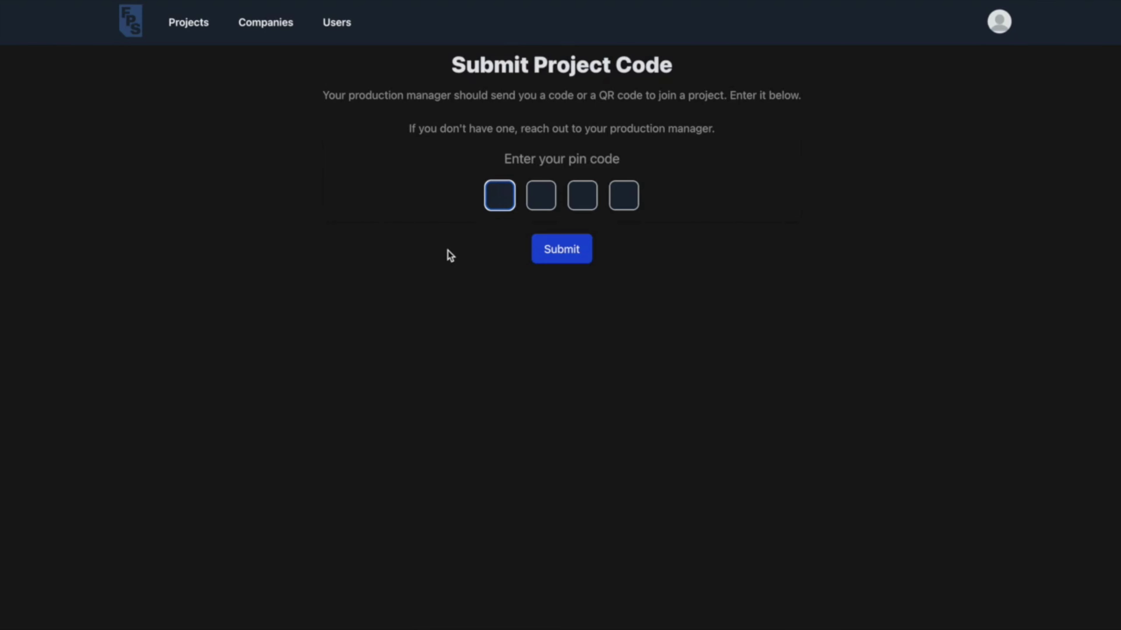
Open the Sprite project from the Projects list and its onboarding information.
{"action": "left_click", "coordinate": [131, 25]}
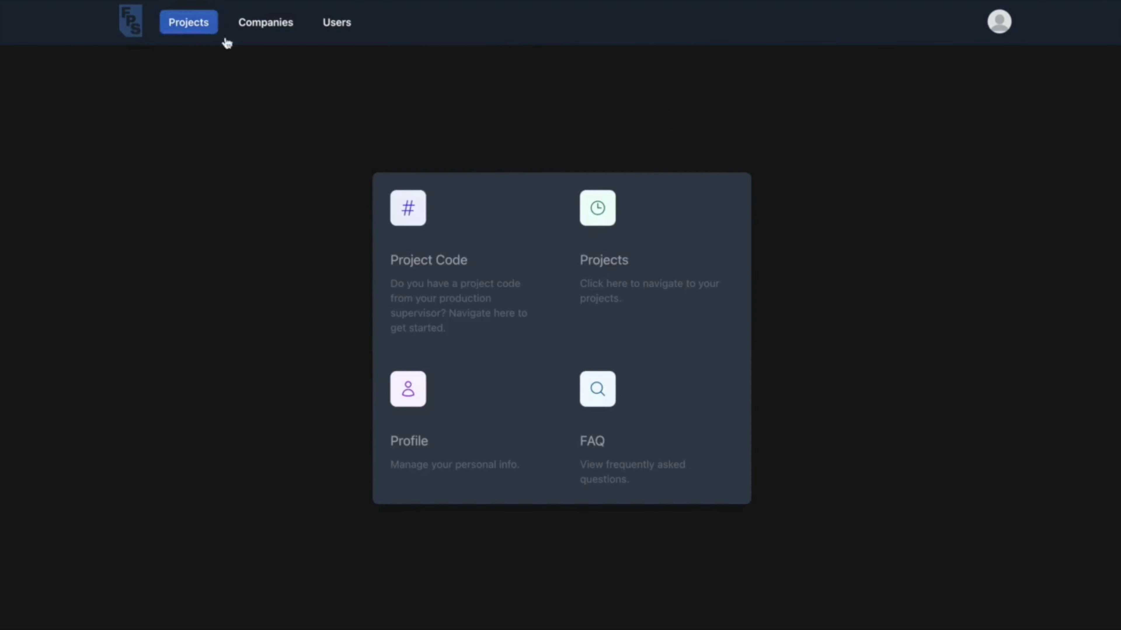
{"action": "left_click", "coordinate": [638, 258]}
{"action": "left_click", "coordinate": [638, 261]}
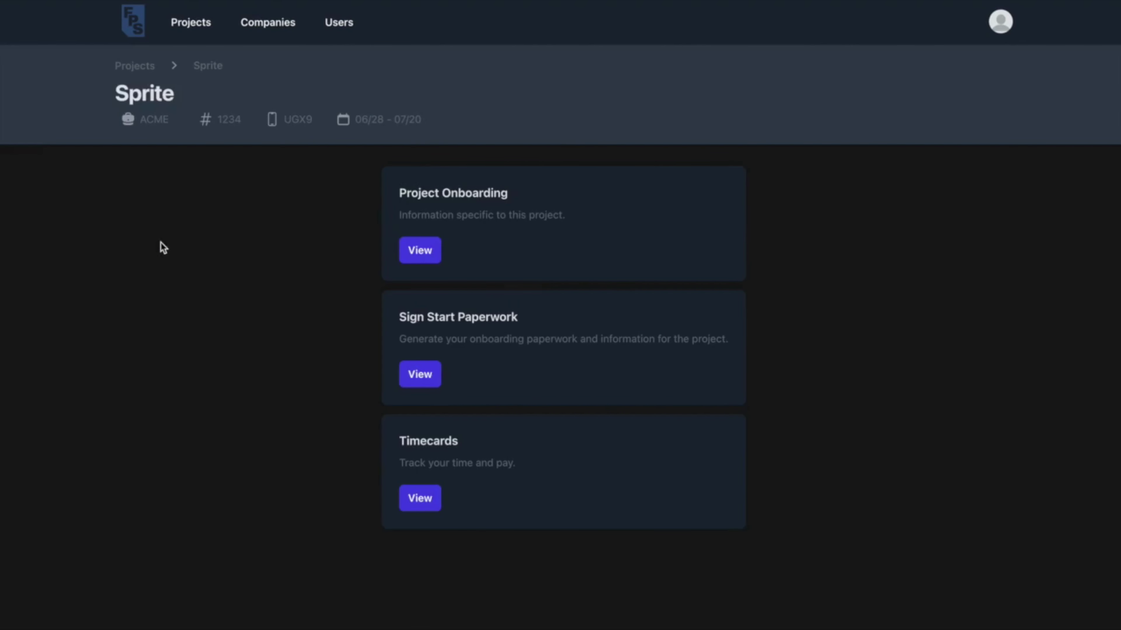
{"action": "left_click", "coordinate": [396, 178]}
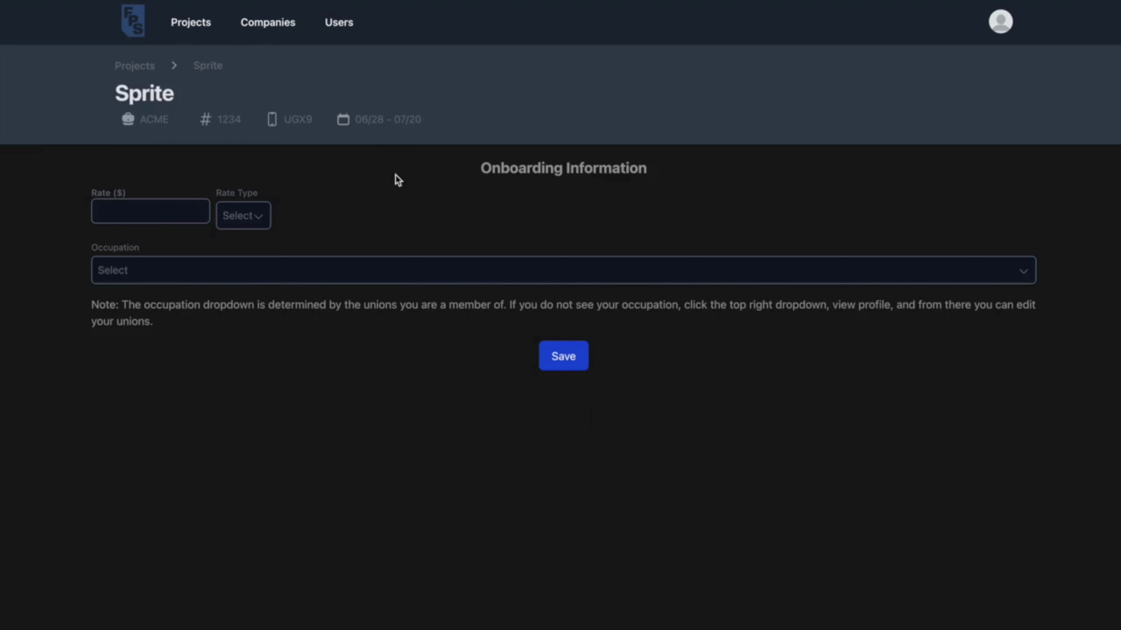
Save onboarding with a pay rate of 50, Hourly, as 1st Assistant Director.
{"action": "left_click", "coordinate": [157, 211]}
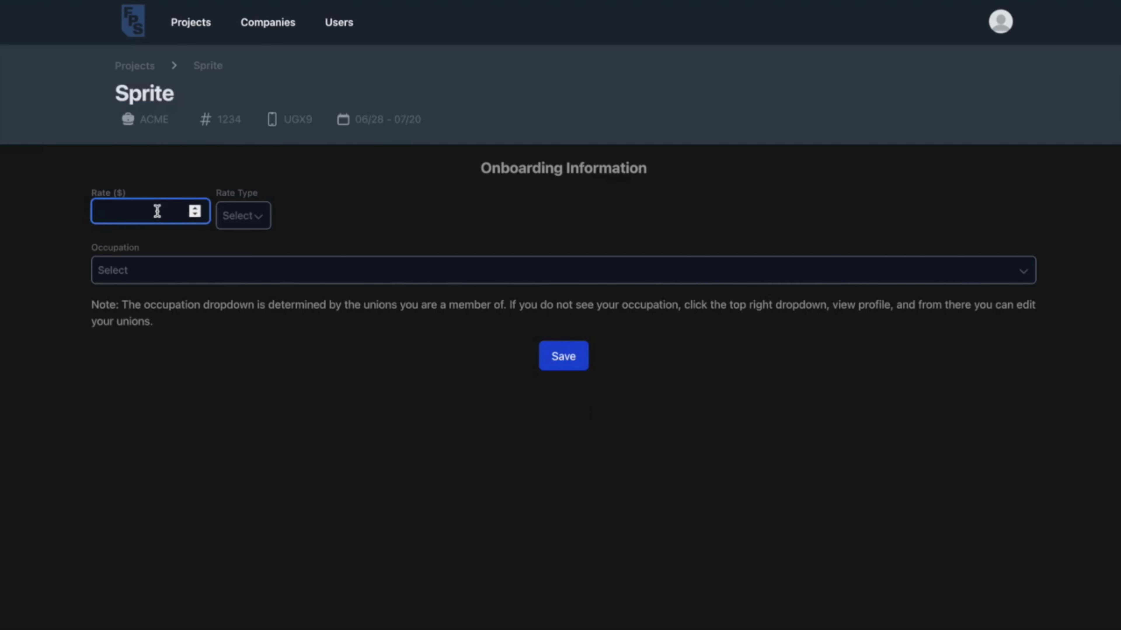
{"action": "type", "text": "50"}
{"action": "left_click", "coordinate": [240, 217]}
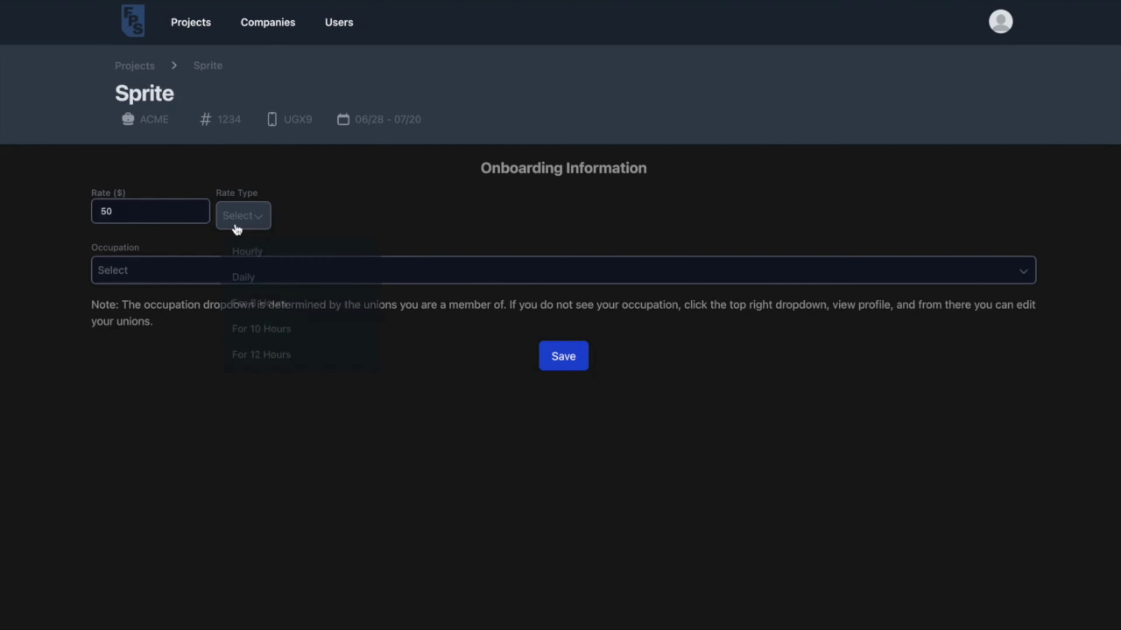
{"action": "left_click", "coordinate": [243, 249]}
{"action": "left_click", "coordinate": [232, 269]}
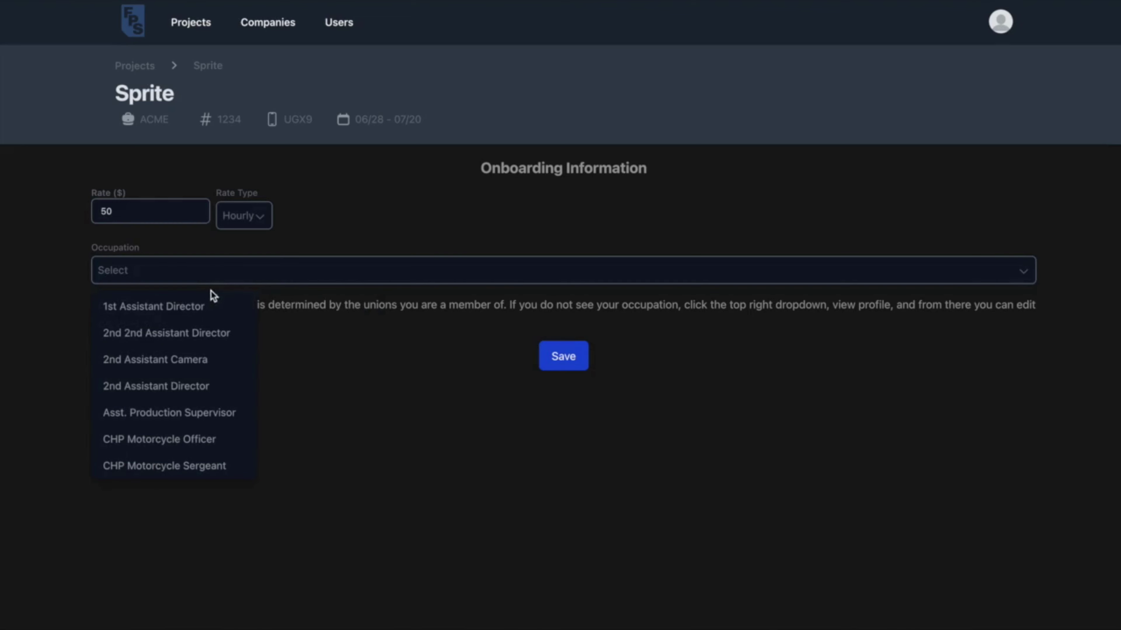
{"action": "left_click", "coordinate": [206, 304]}
{"action": "left_click", "coordinate": [563, 359]}
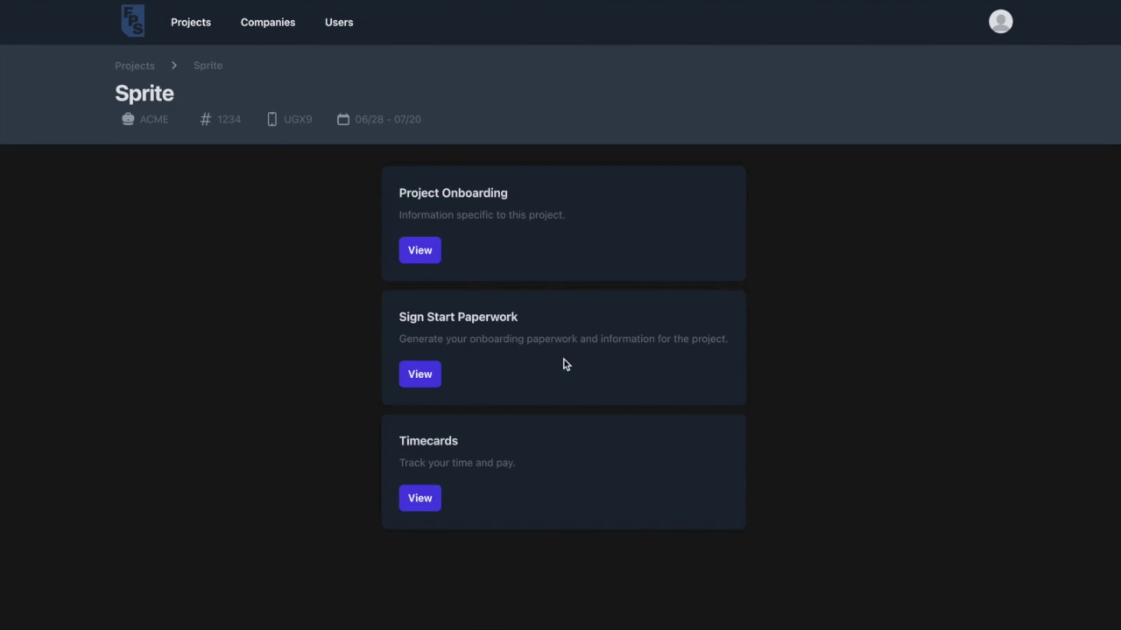
Generate the Sprite start paperwork and submit the signature.
{"action": "left_click", "coordinate": [425, 380]}
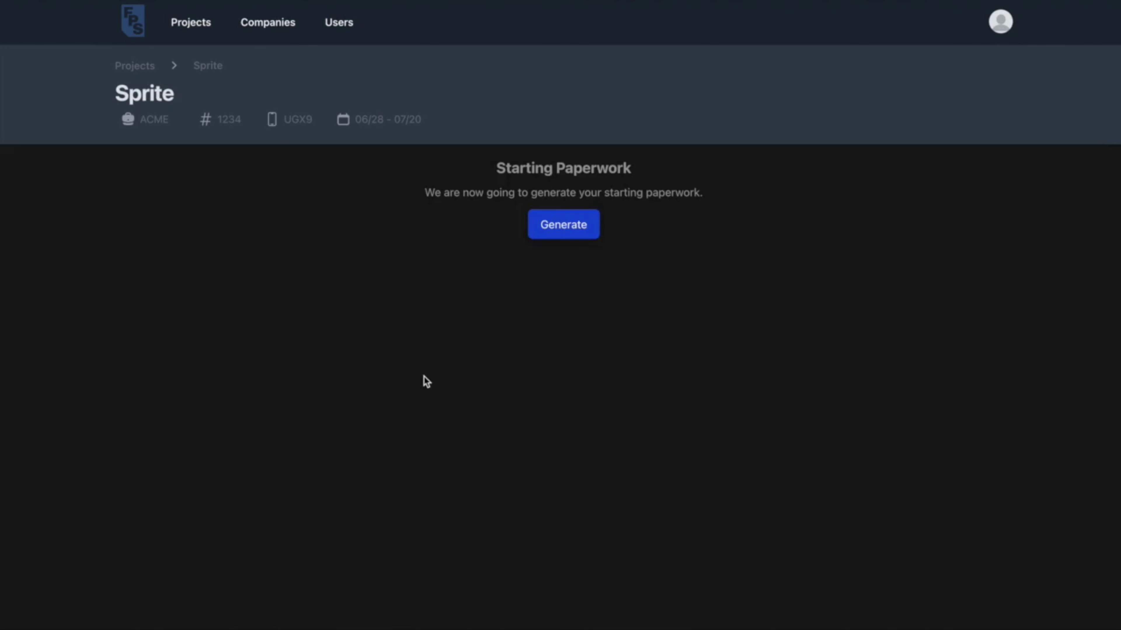
{"action": "left_click", "coordinate": [574, 225]}
{"action": "left_click", "coordinate": [567, 246]}
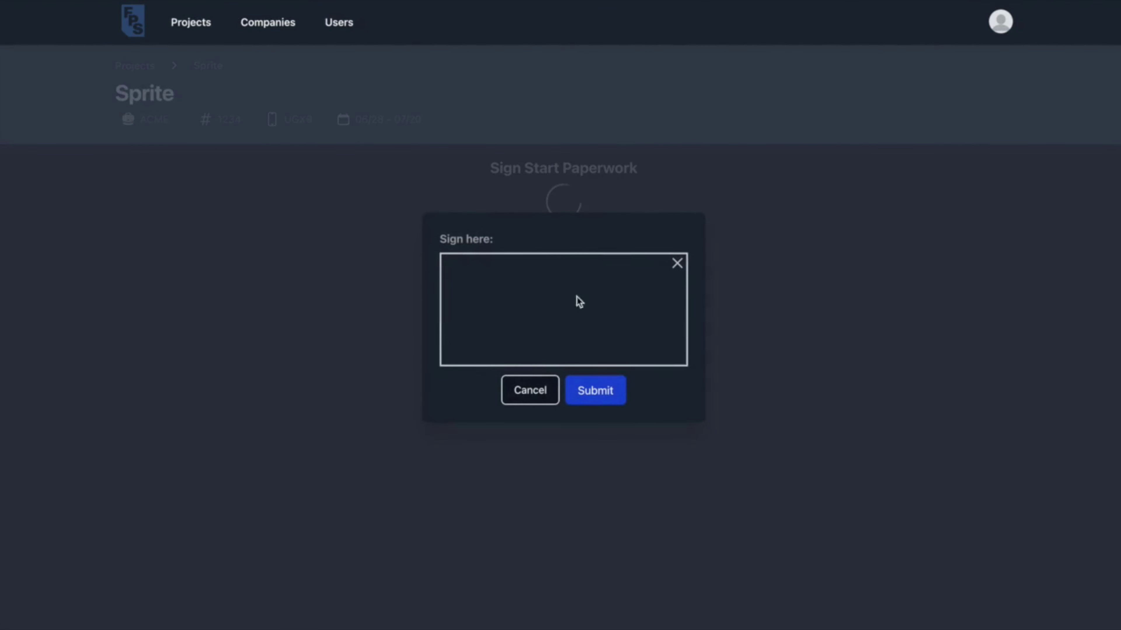
{"action": "left_click", "coordinate": [591, 394]}
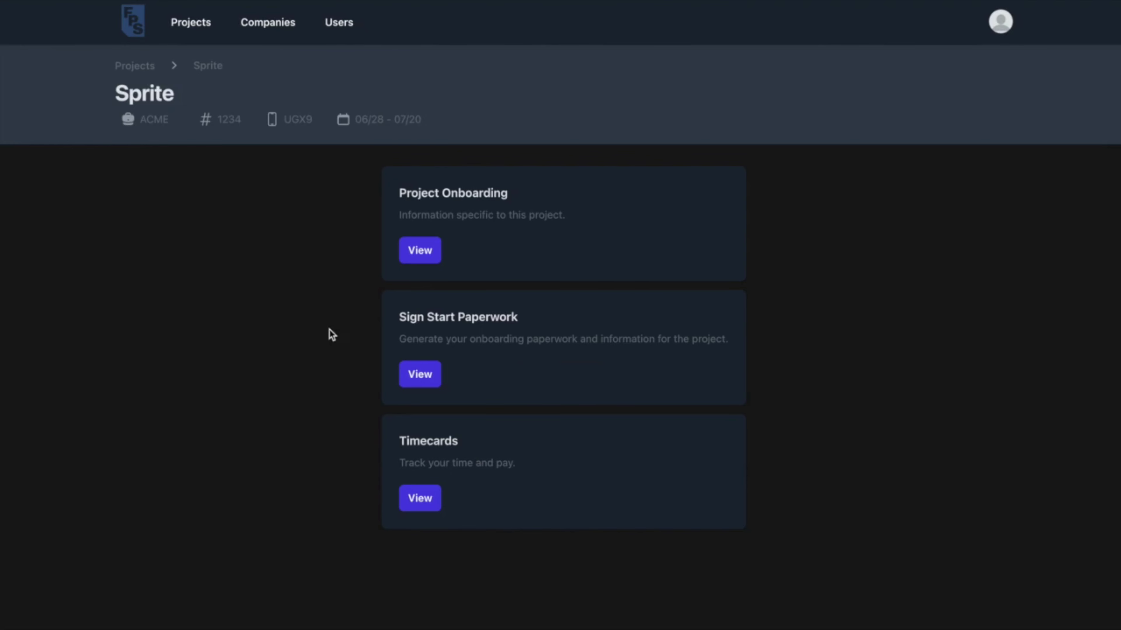
Start another timecard for the Sun 07/16 - Sat 07/22 week.
{"action": "left_click", "coordinate": [430, 504]}
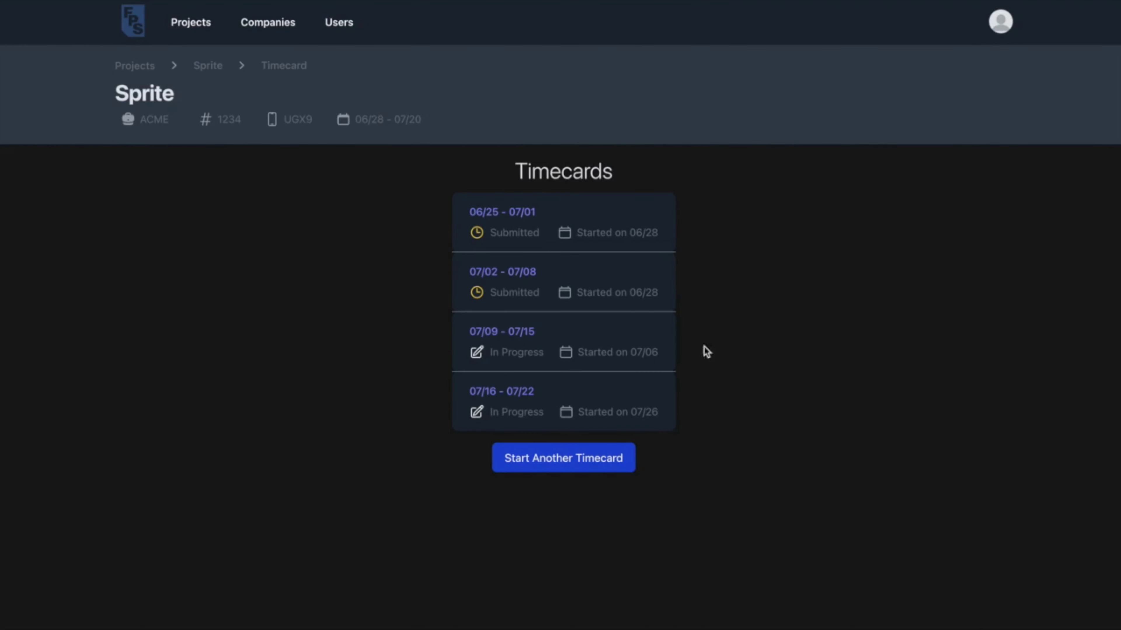
{"action": "left_click", "coordinate": [566, 459]}
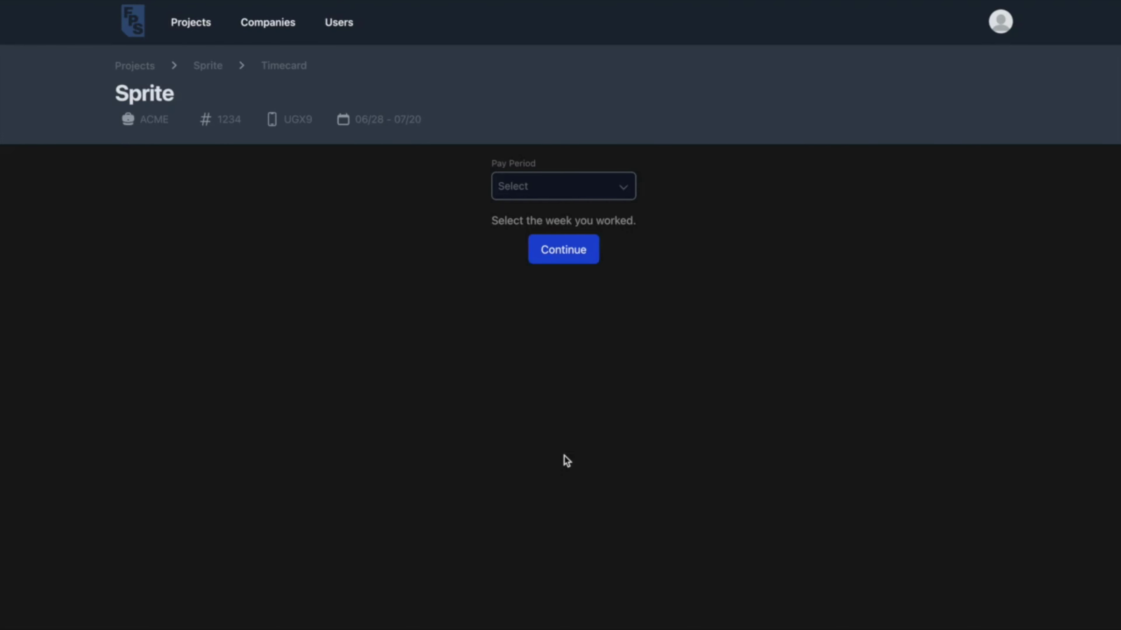
{"action": "left_click", "coordinate": [575, 190]}
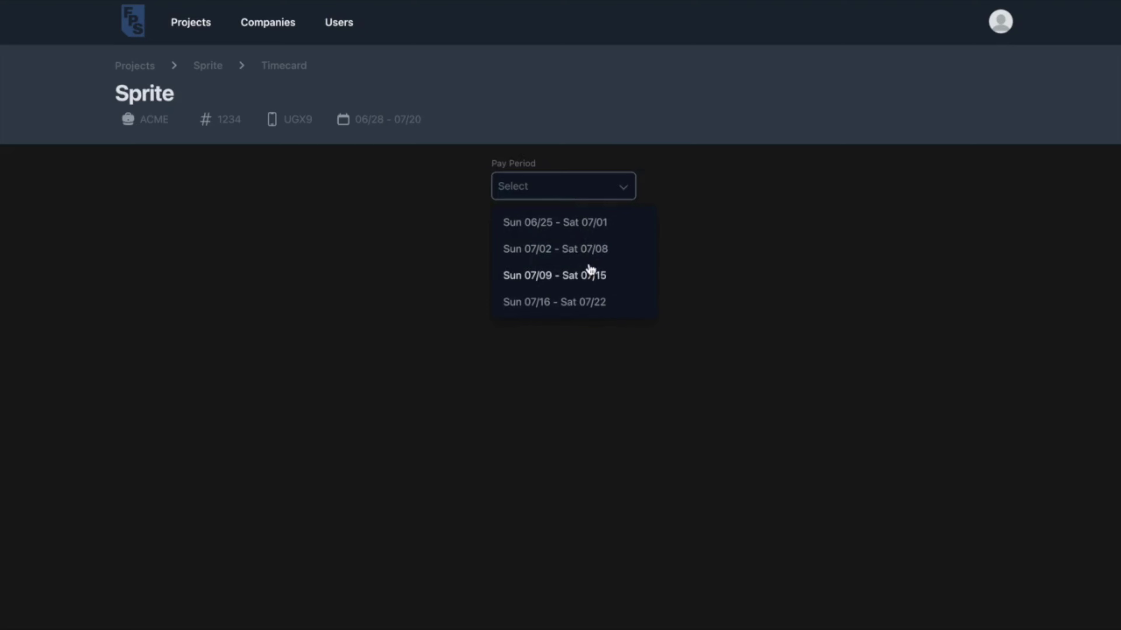
{"action": "left_click", "coordinate": [595, 304]}
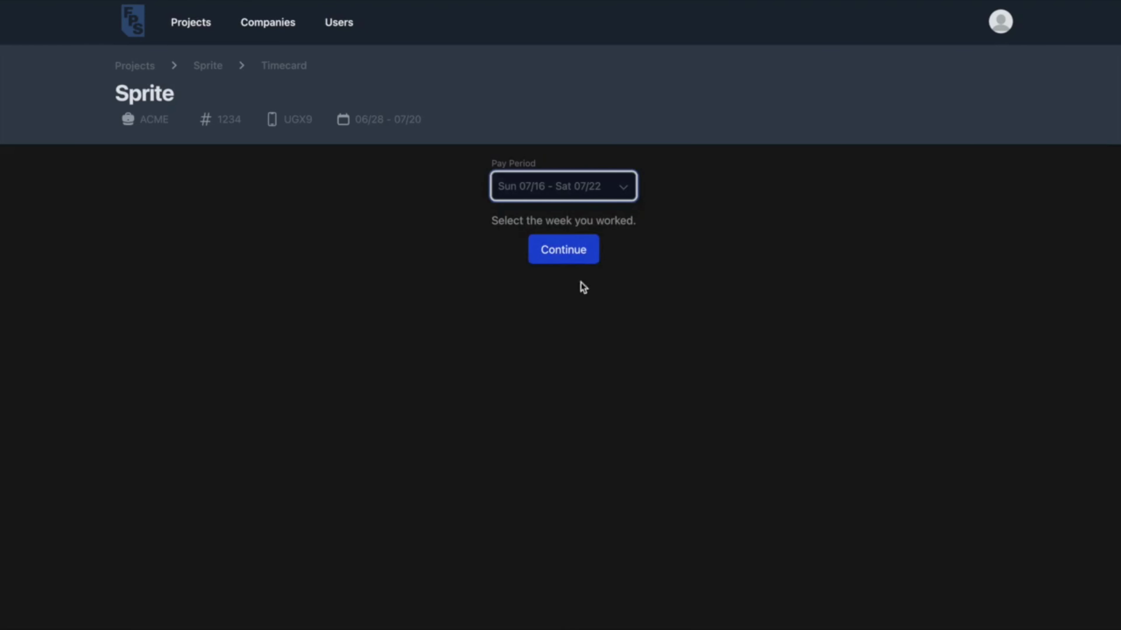
{"action": "left_click", "coordinate": [563, 250]}
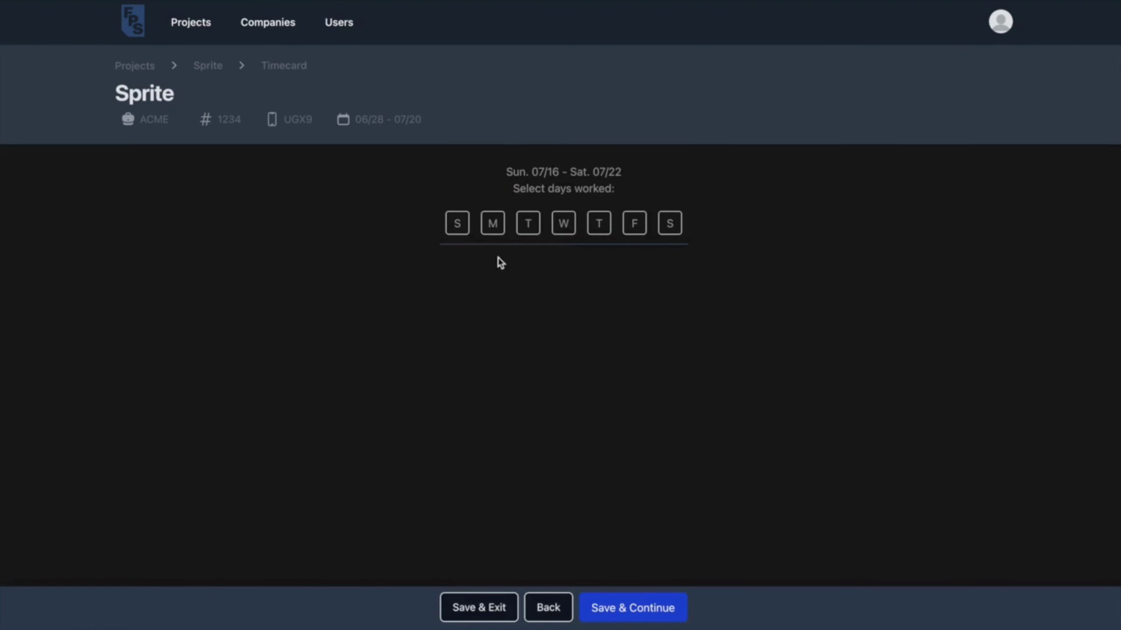
Mark Monday through Friday as worked days and step through each day's entry to Friday 07/21.
{"action": "left_click", "coordinate": [493, 223]}
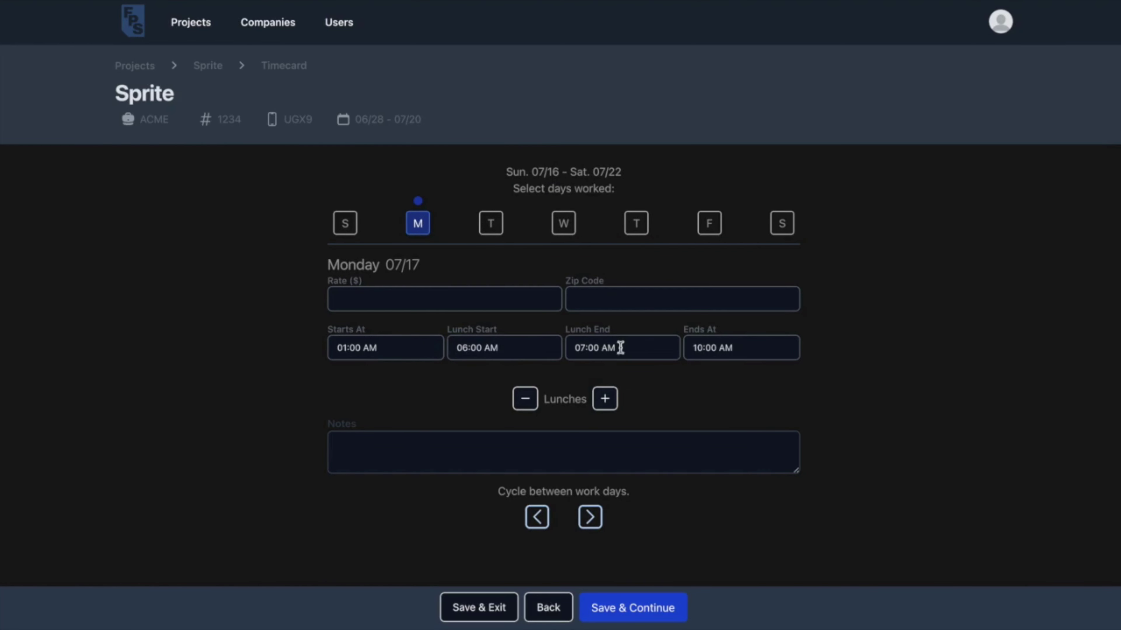
{"action": "left_click", "coordinate": [604, 399]}
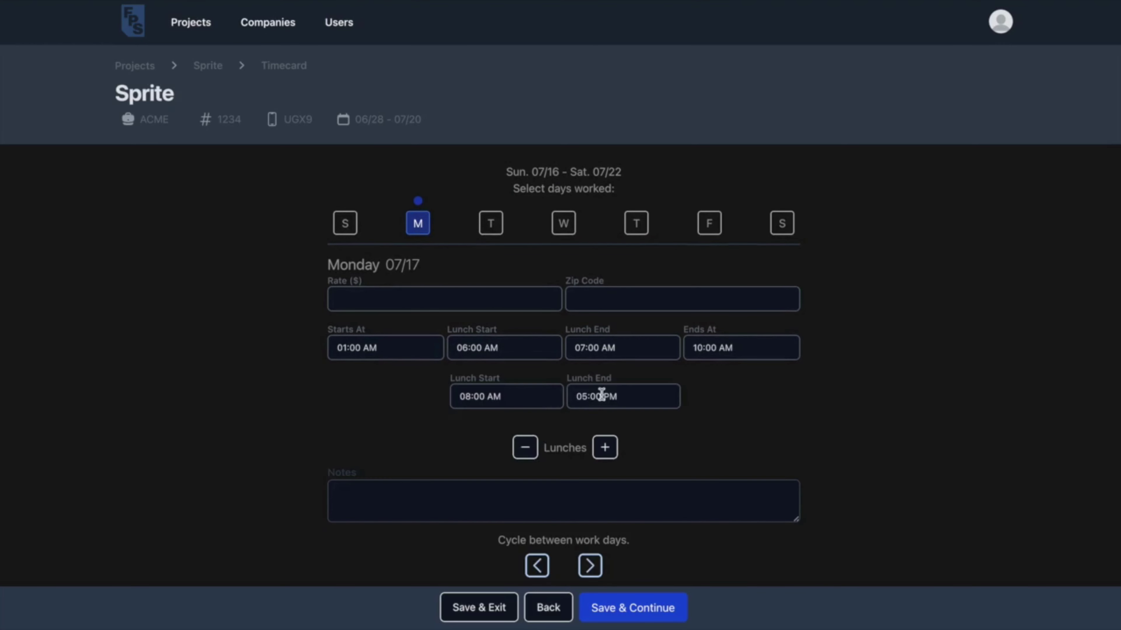
{"action": "left_click", "coordinate": [528, 451]}
{"action": "left_click", "coordinate": [492, 226]}
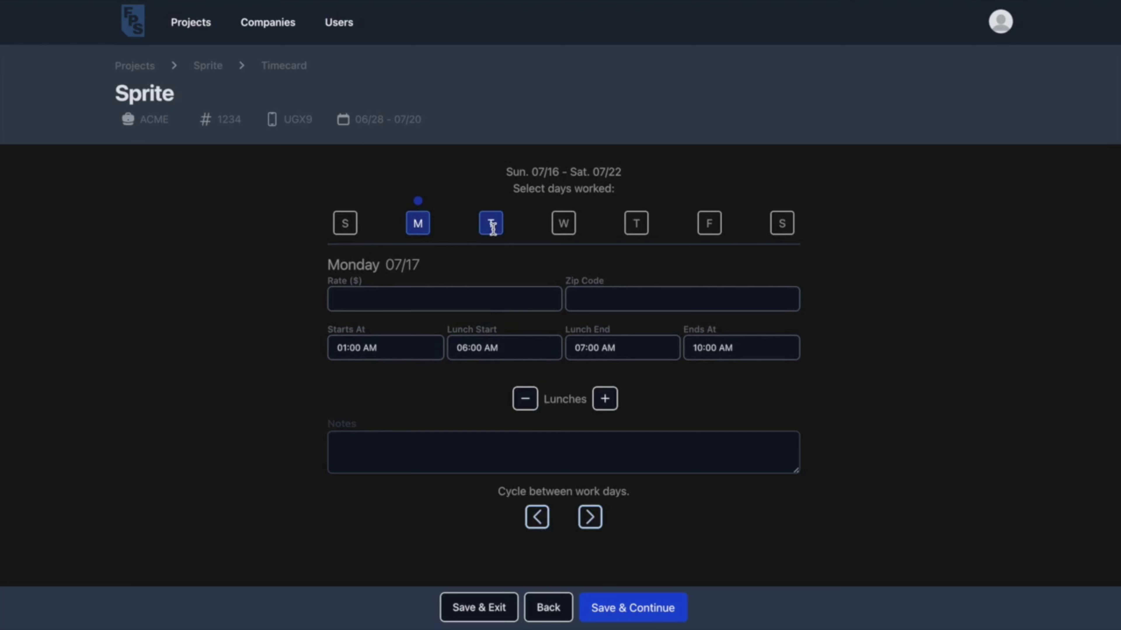
{"action": "left_click", "coordinate": [565, 223]}
{"action": "left_click", "coordinate": [635, 224]}
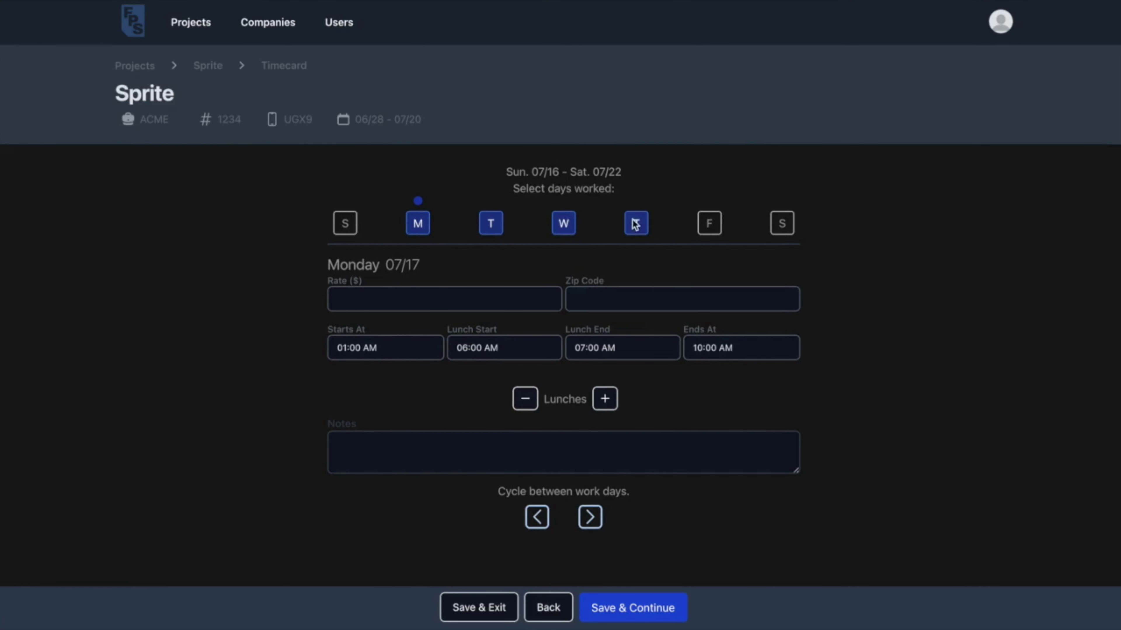
{"action": "left_click", "coordinate": [708, 222]}
{"action": "left_click", "coordinate": [592, 517]}
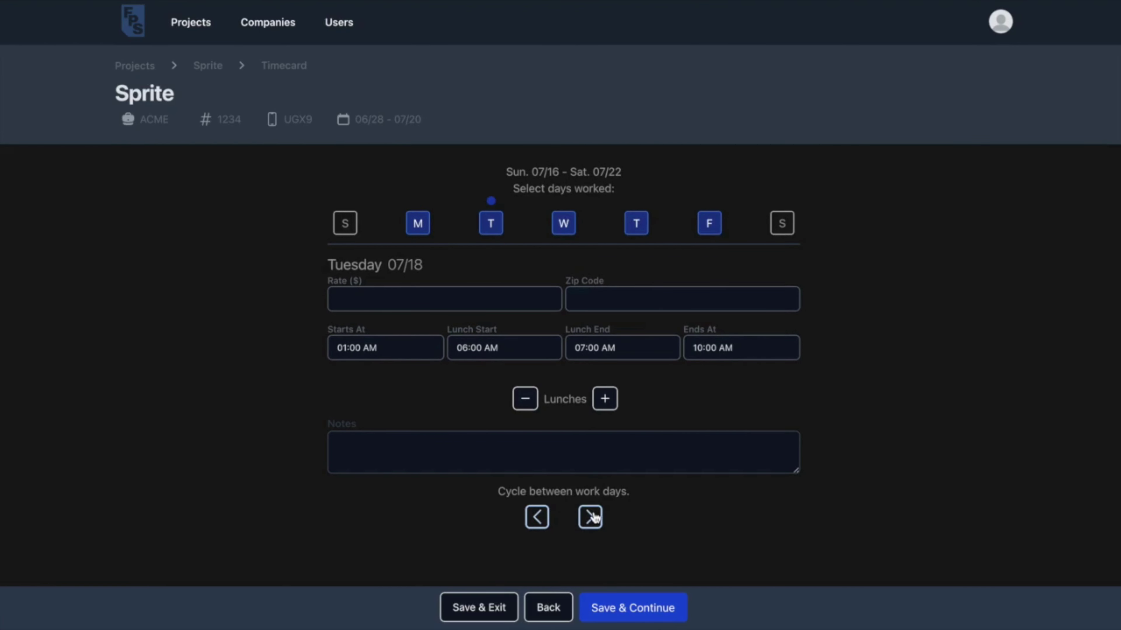
{"action": "left_click", "coordinate": [592, 518]}
{"action": "left_click", "coordinate": [592, 517]}
{"action": "left_click", "coordinate": [593, 517]}
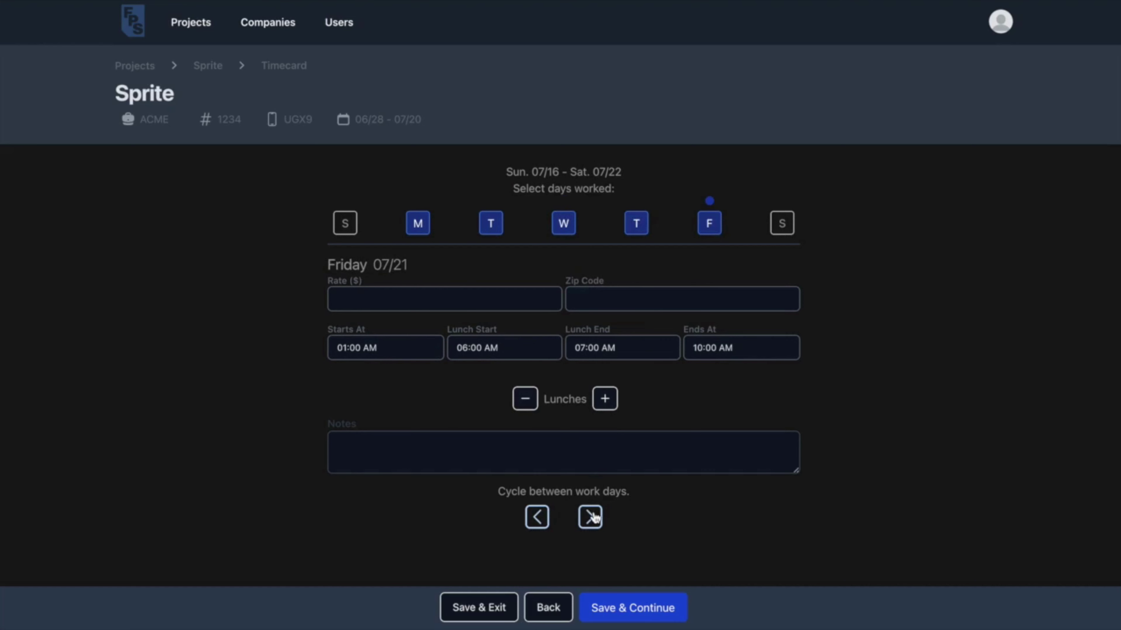
Leave mileage and kit rental switched off on the timecard.
{"action": "left_click", "coordinate": [626, 609]}
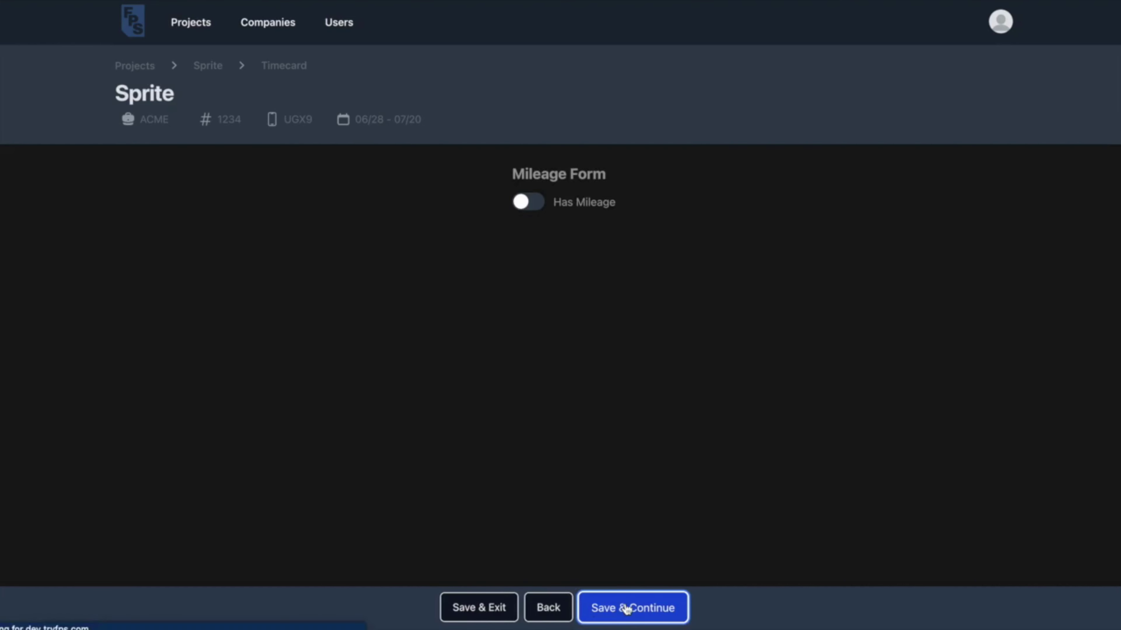
{"action": "left_click", "coordinate": [523, 202]}
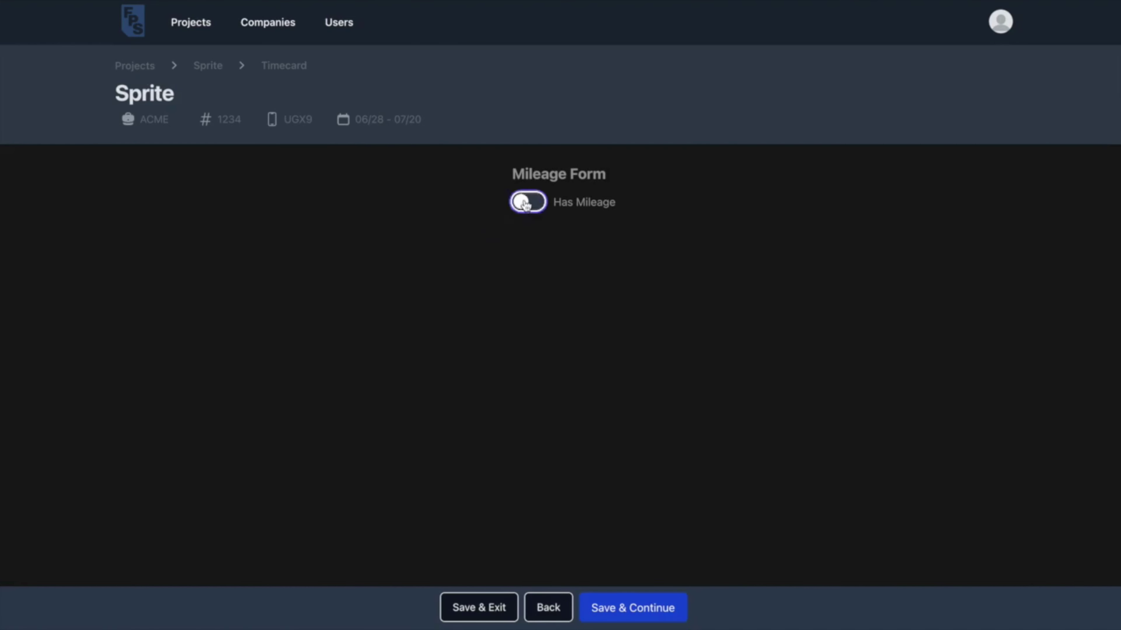
{"action": "key", "text": "space"}
{"action": "left_click", "coordinate": [650, 608]}
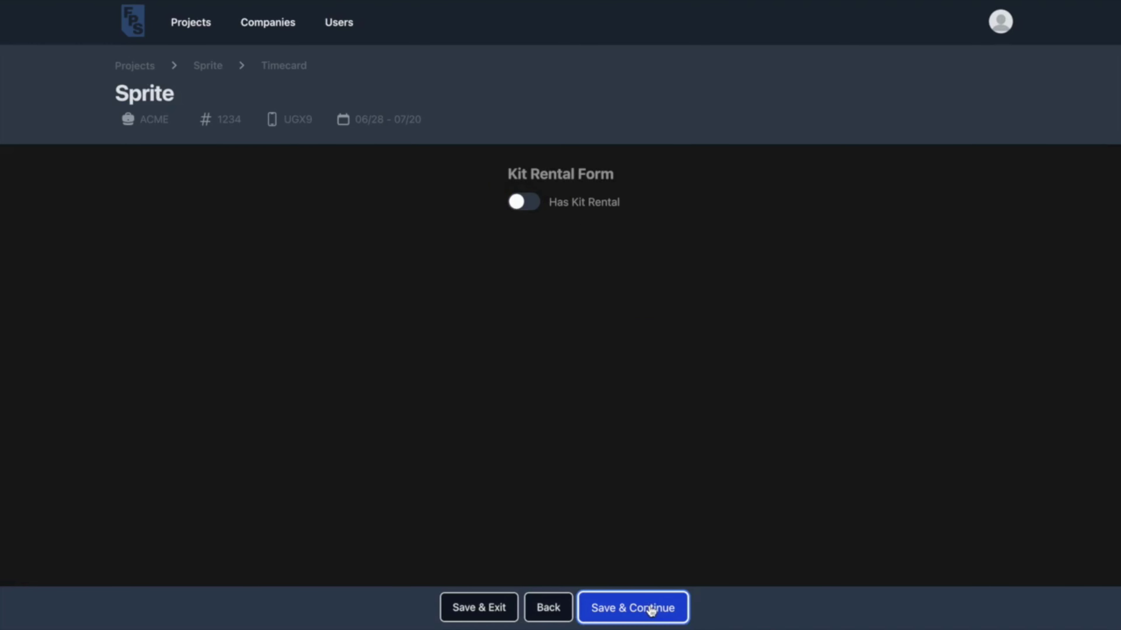
{"action": "left_click", "coordinate": [532, 210]}
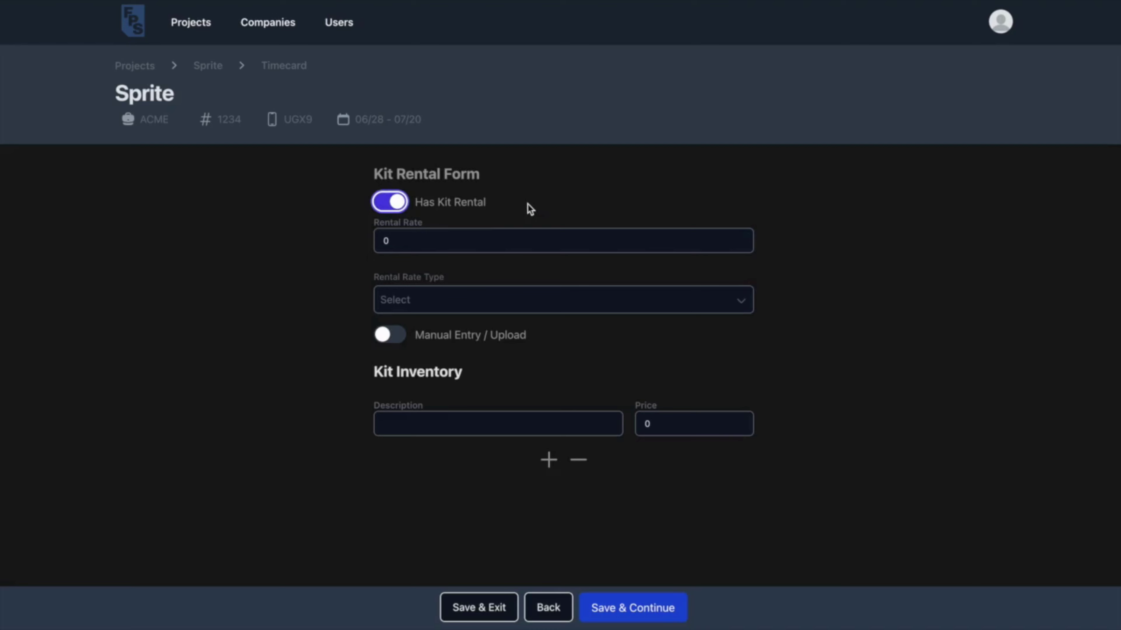
{"action": "left_click", "coordinate": [389, 204]}
{"action": "left_click", "coordinate": [651, 607]}
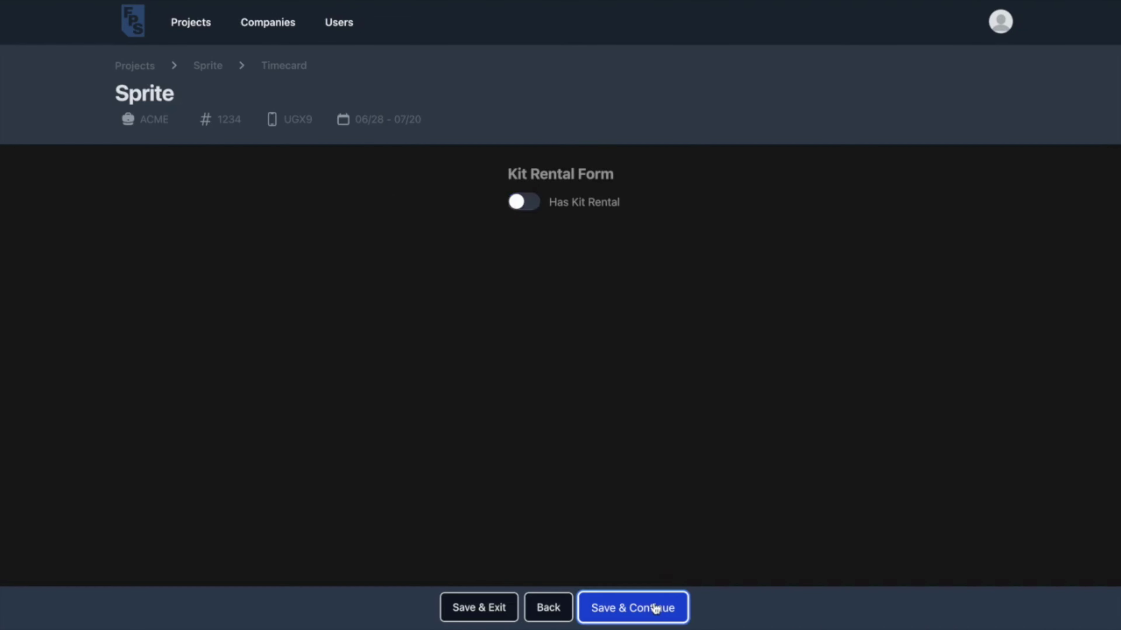
Leave reimbursements empty and submit the reviewed timecard.
{"action": "left_click", "coordinate": [548, 206]}
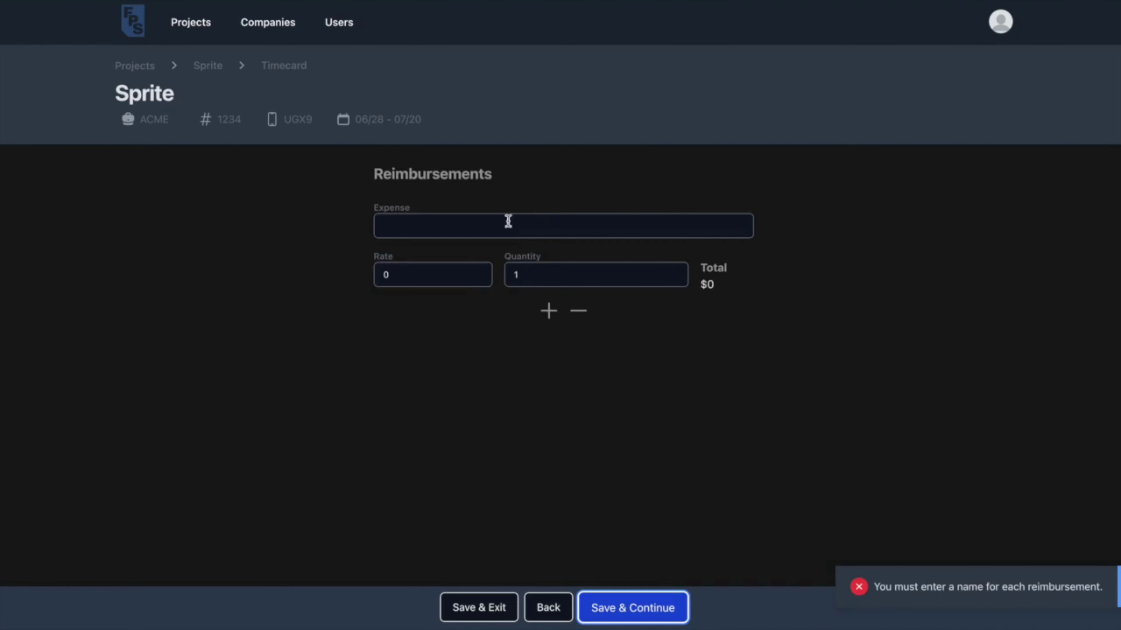
{"action": "left_click", "coordinate": [580, 314]}
{"action": "left_click", "coordinate": [637, 609]}
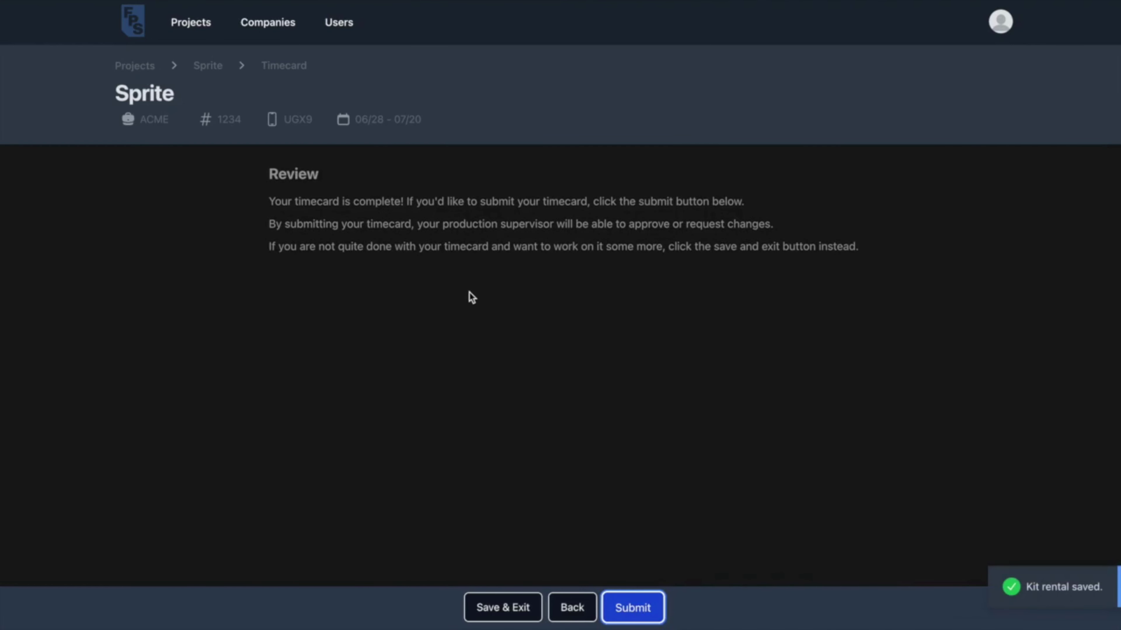
{"action": "left_click", "coordinate": [642, 613]}
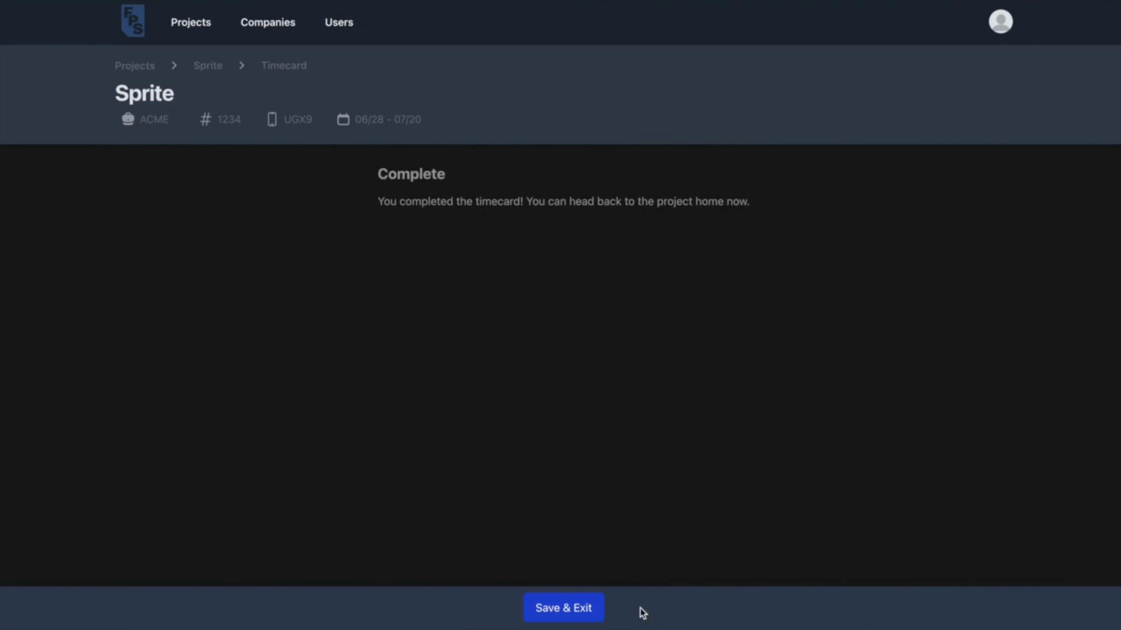
{"action": "left_click", "coordinate": [565, 611]}
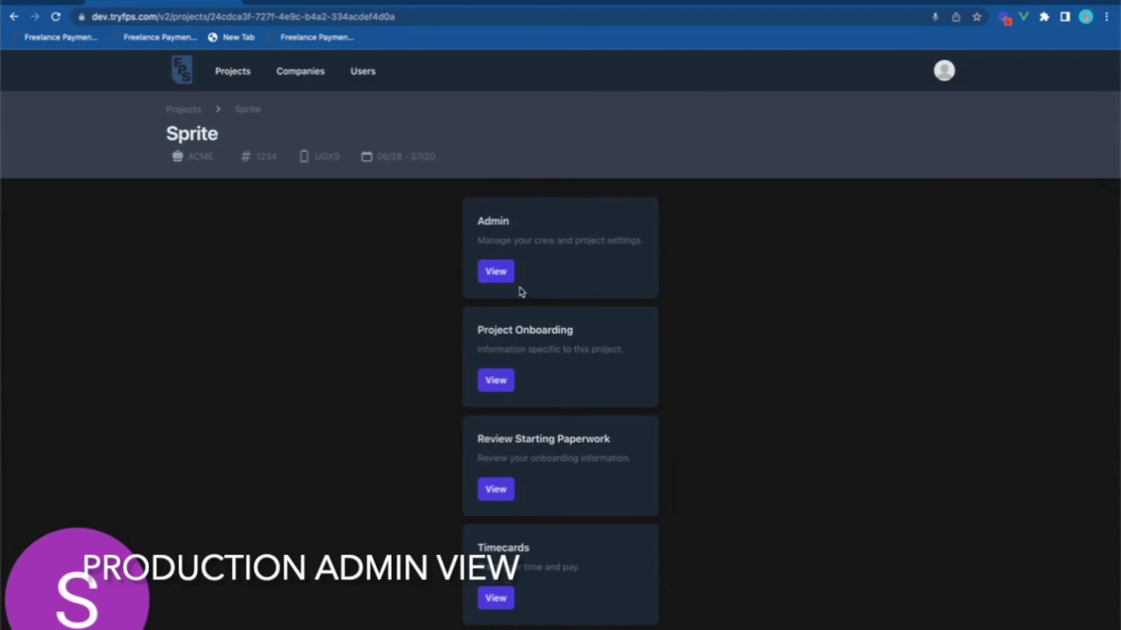
In the admin Batches view, open the Union - WE 10/12 batch's timecards, then clear the batch filter.
{"action": "left_click", "coordinate": [508, 282]}
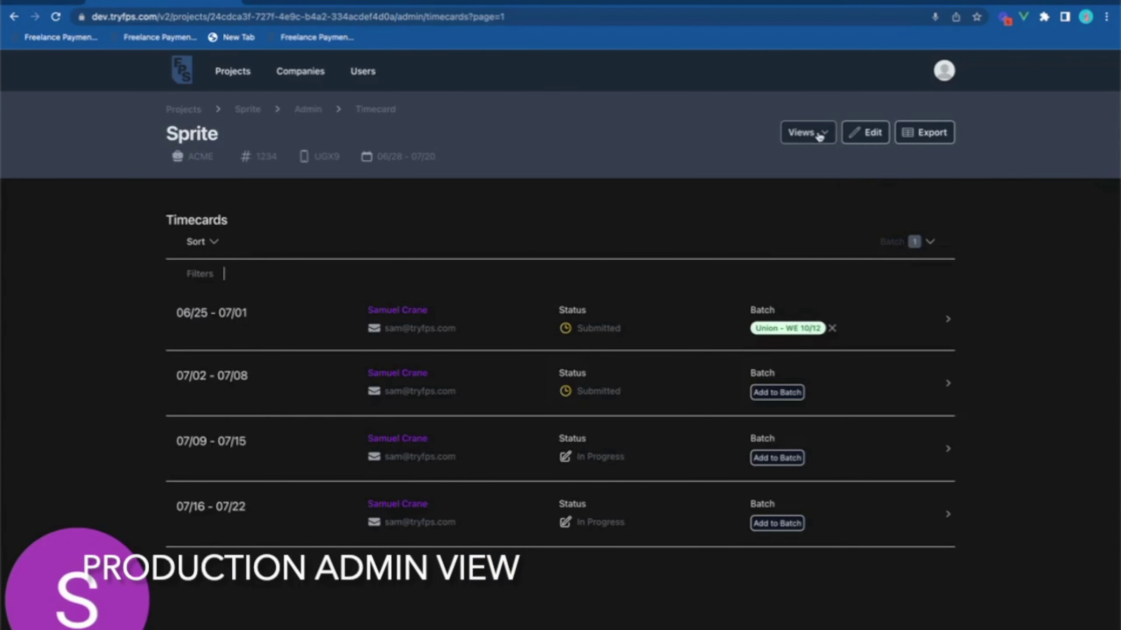
{"action": "left_click", "coordinate": [815, 134]}
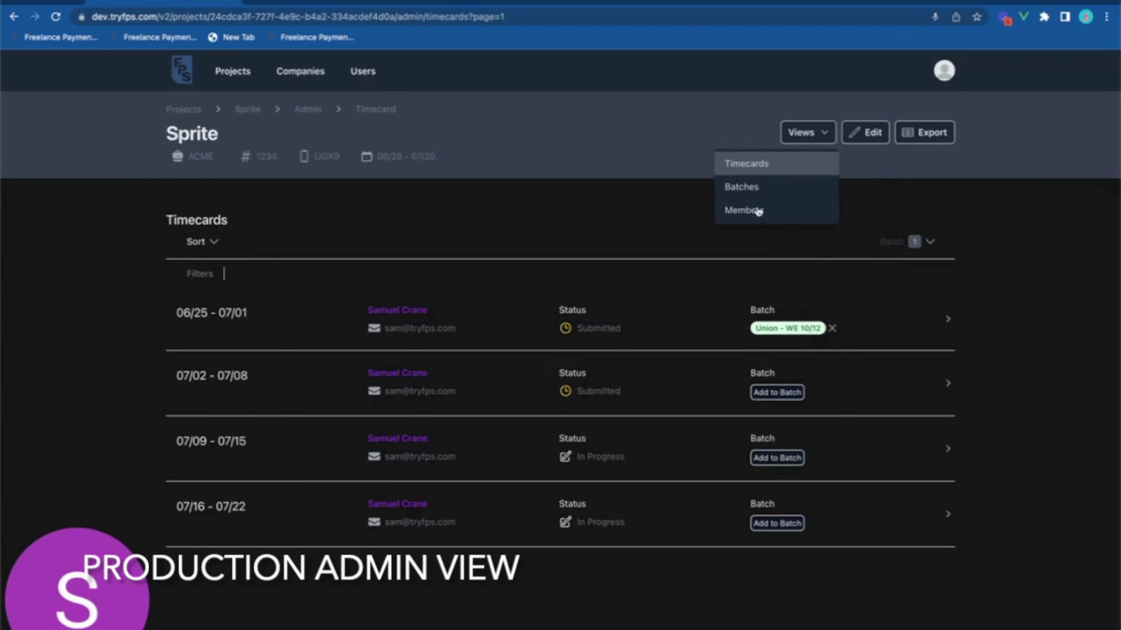
{"action": "left_click", "coordinate": [752, 193]}
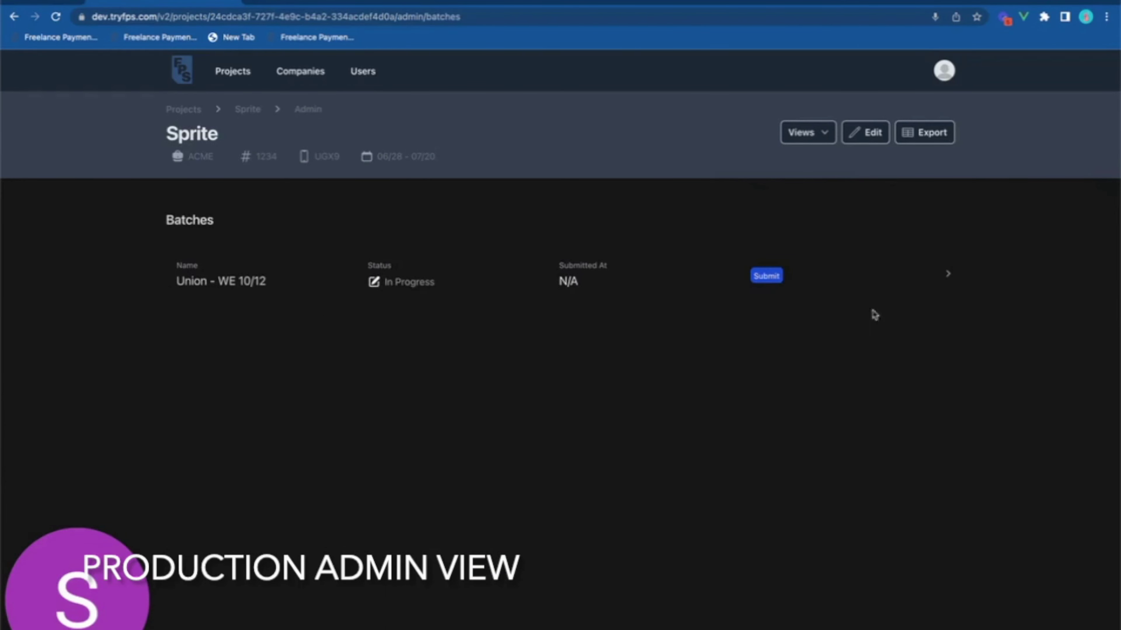
{"action": "left_click", "coordinate": [946, 280]}
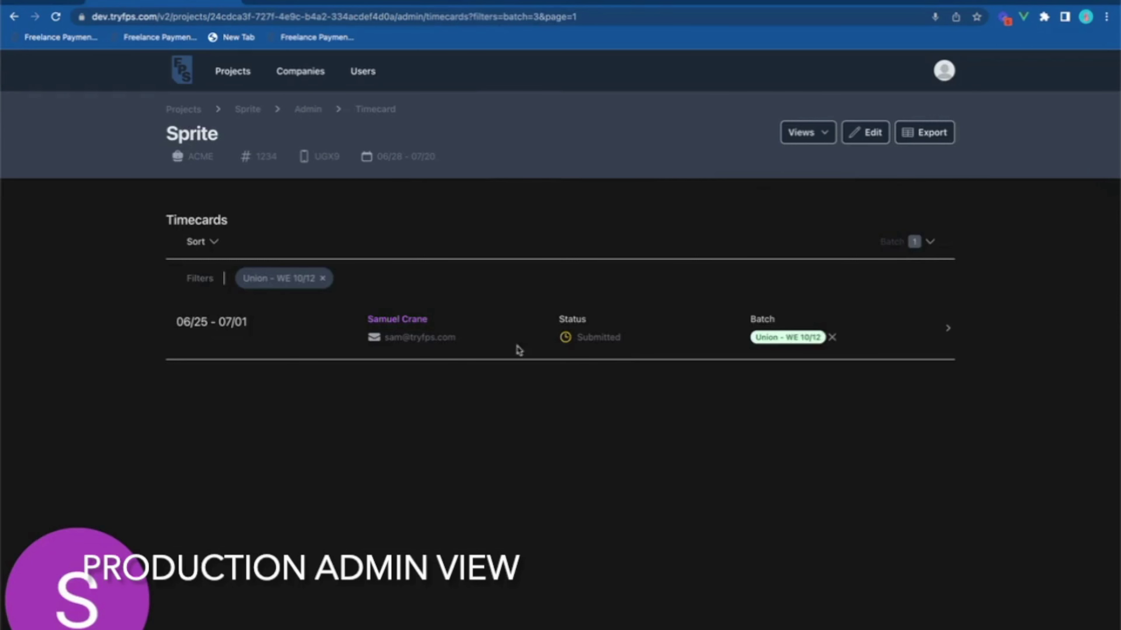
{"action": "left_click", "coordinate": [323, 278]}
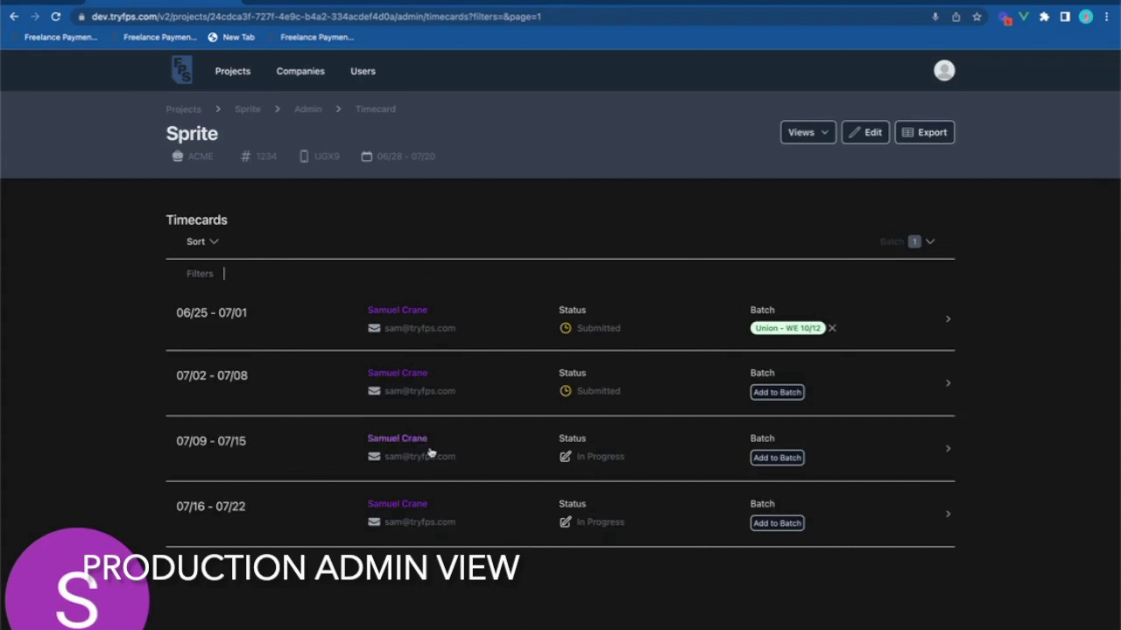
Add the 07/02 - 07/08 timecard to a new batch named 'Non-Union - WE 10/12'.
{"action": "left_click", "coordinate": [781, 396]}
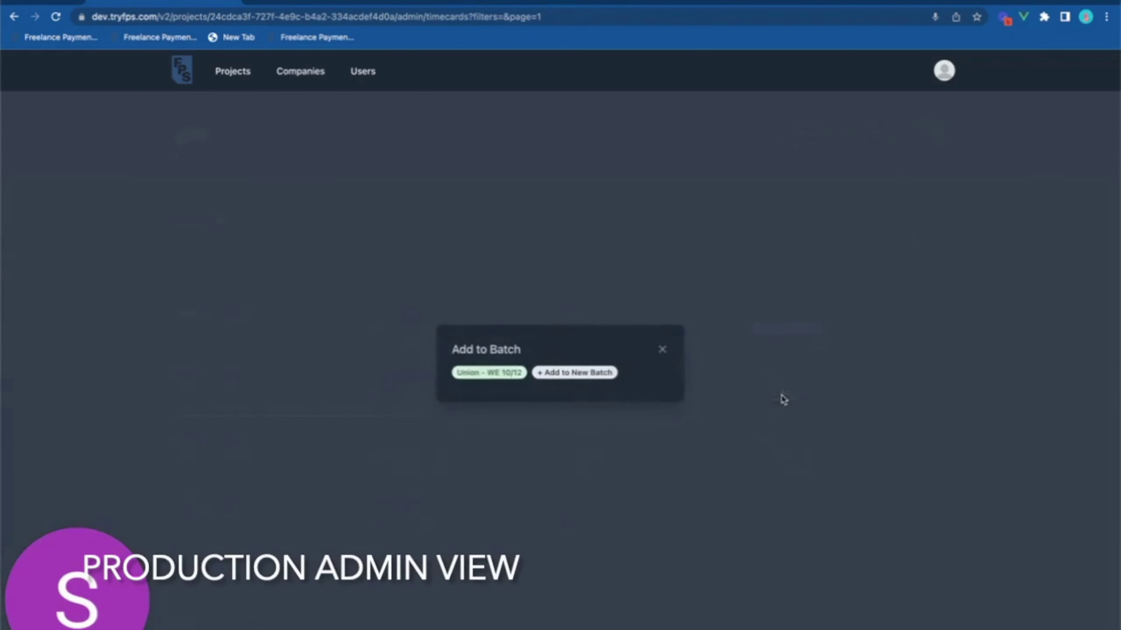
{"action": "left_click", "coordinate": [562, 380]}
{"action": "left_click", "coordinate": [553, 356]}
{"action": "type", "text": "Non"}
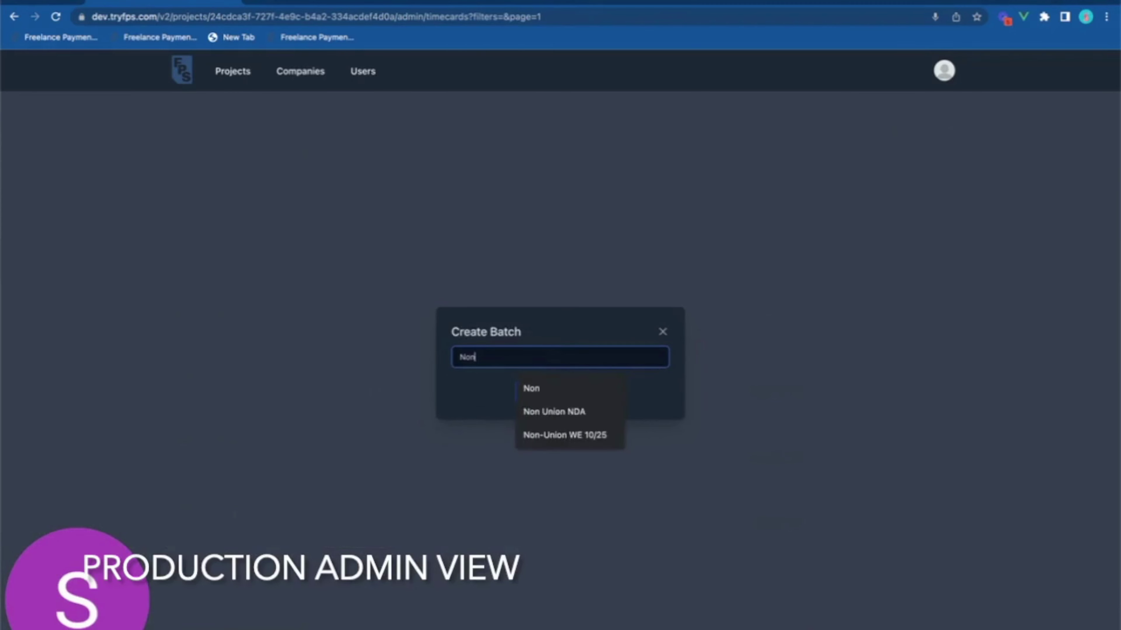
{"action": "type", "text": "-Union - W"}
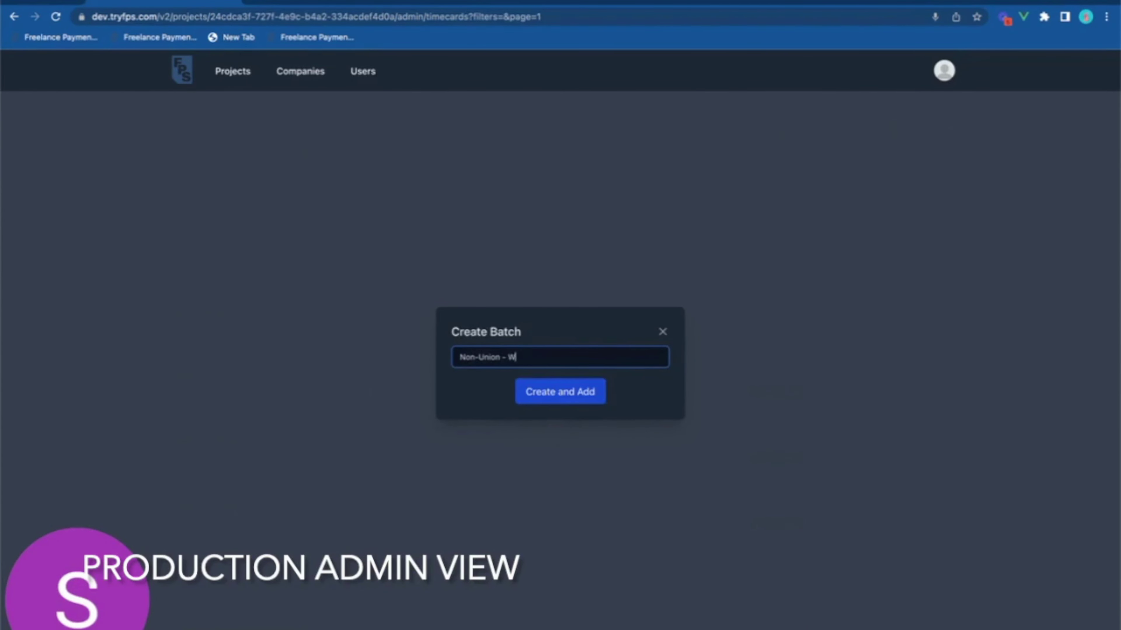
{"action": "type", "text": "E 10/12"}
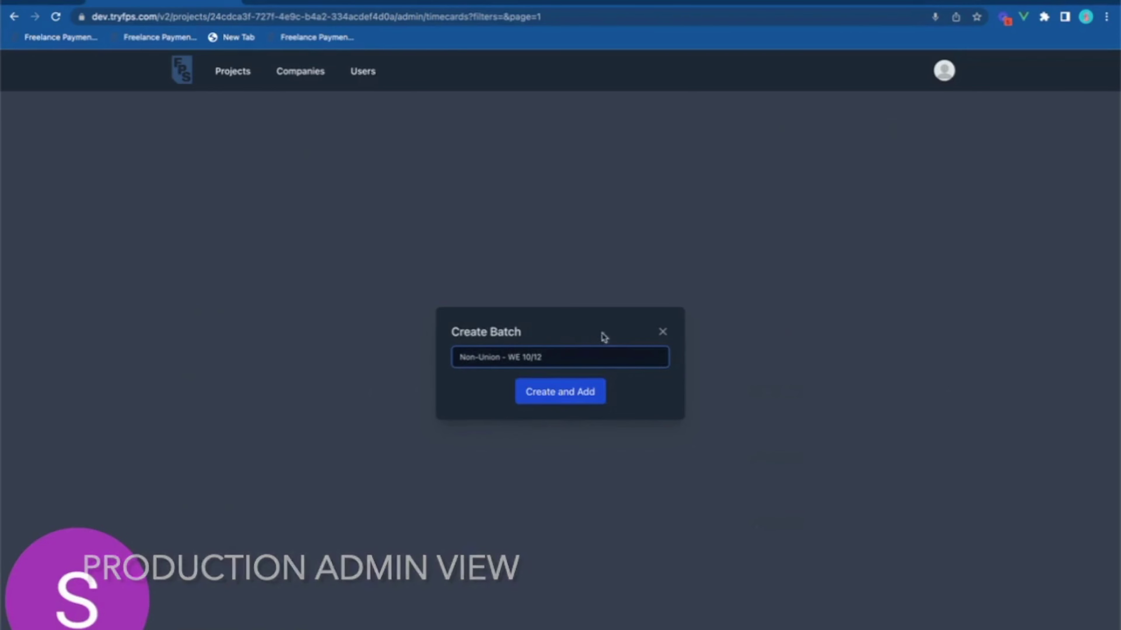
{"action": "left_click", "coordinate": [569, 395]}
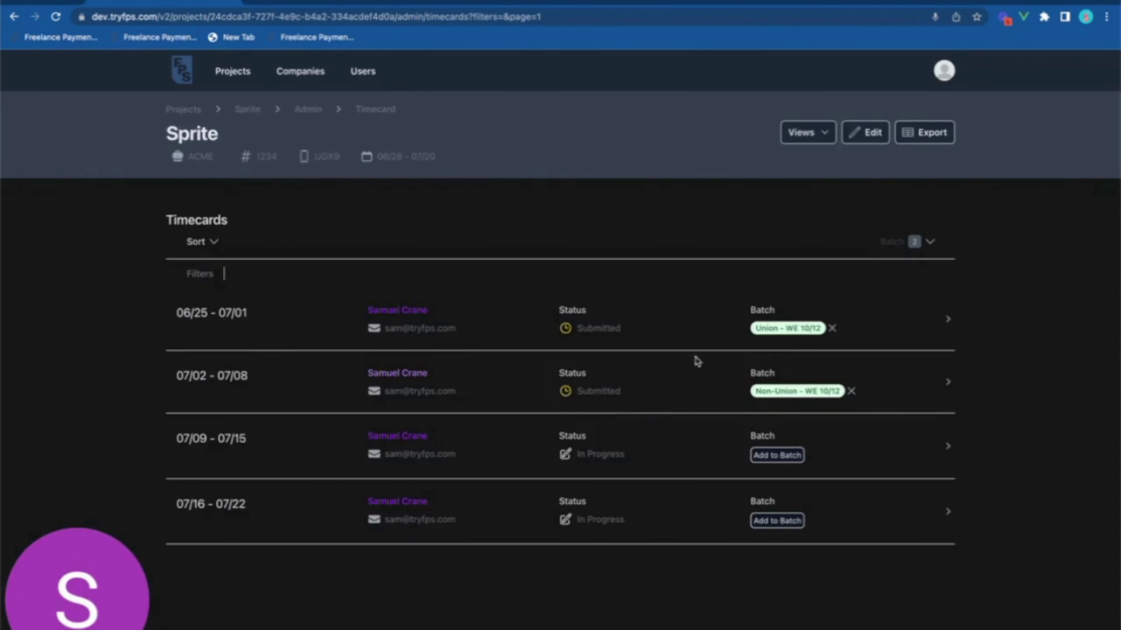
Check the new batch on the Batches page.
{"action": "left_click", "coordinate": [801, 133]}
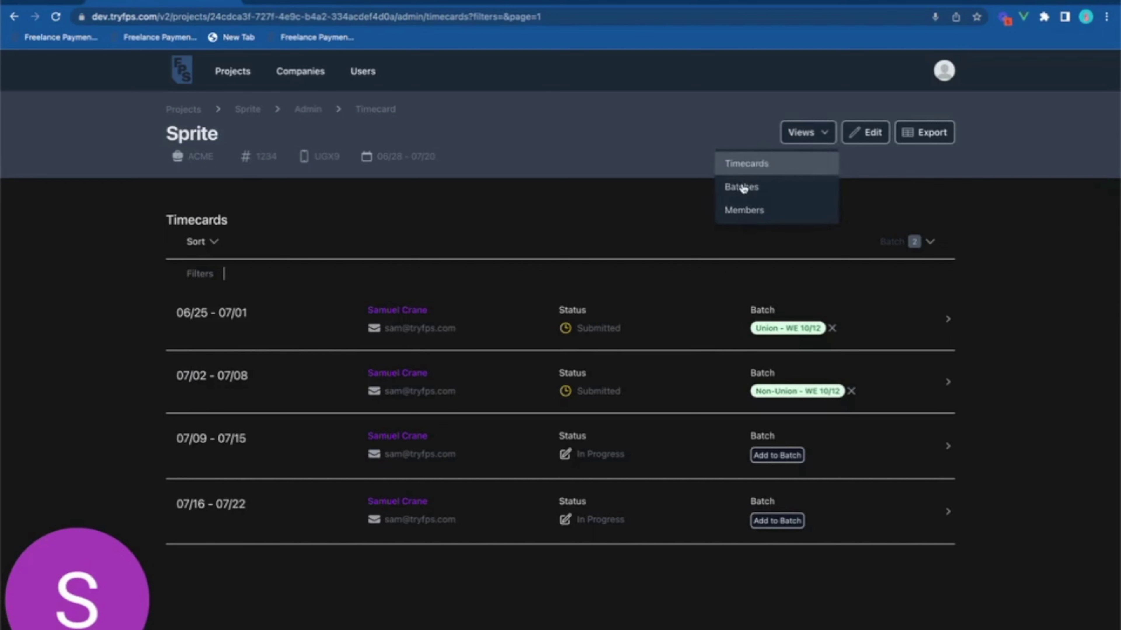
{"action": "left_click", "coordinate": [743, 187]}
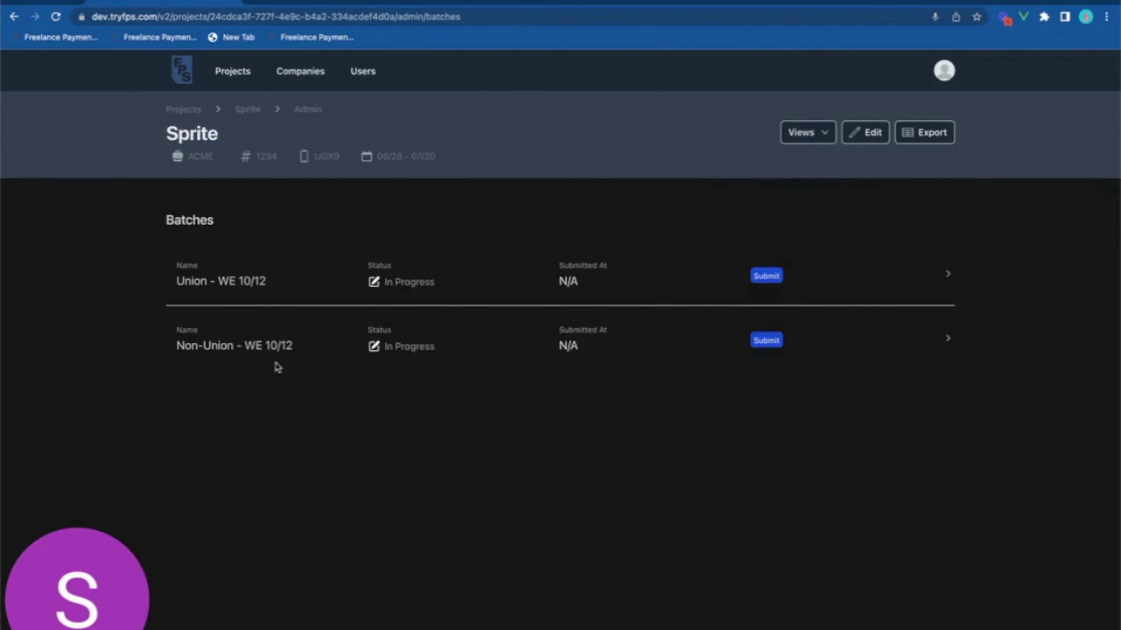
{"action": "left_click", "coordinate": [806, 133]}
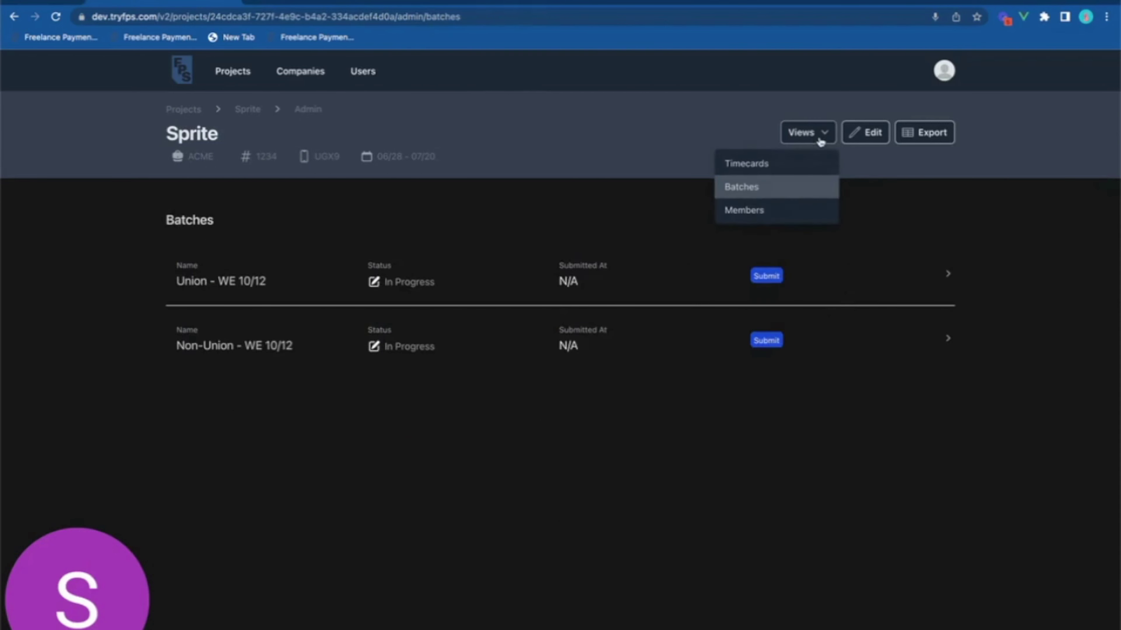
From the Members list, open the crew member's details and their 07/09 - 07/15 timecard.
{"action": "left_click", "coordinate": [766, 215]}
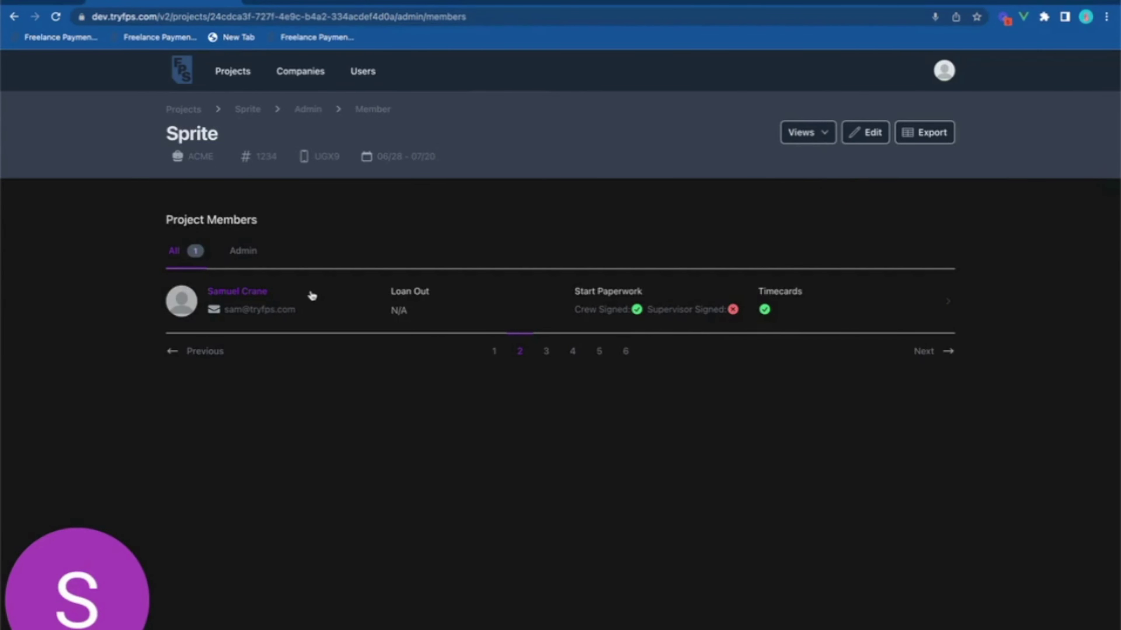
{"action": "left_click", "coordinate": [244, 293]}
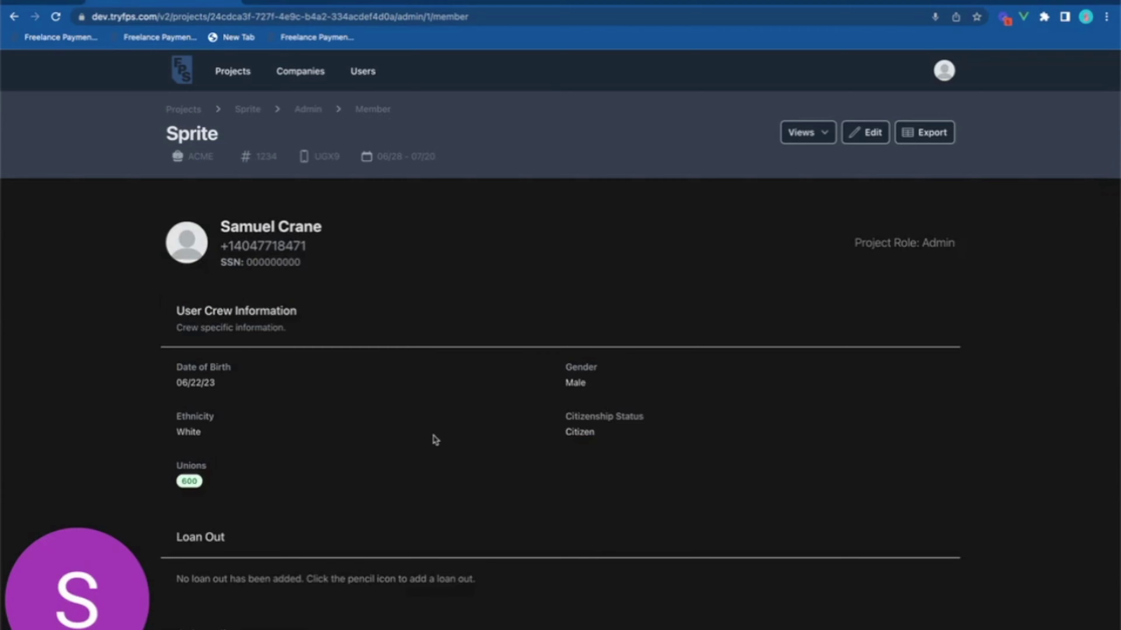
{"action": "scroll", "coordinate": [434, 439], "scroll_direction": "down", "scroll_amount": 5}
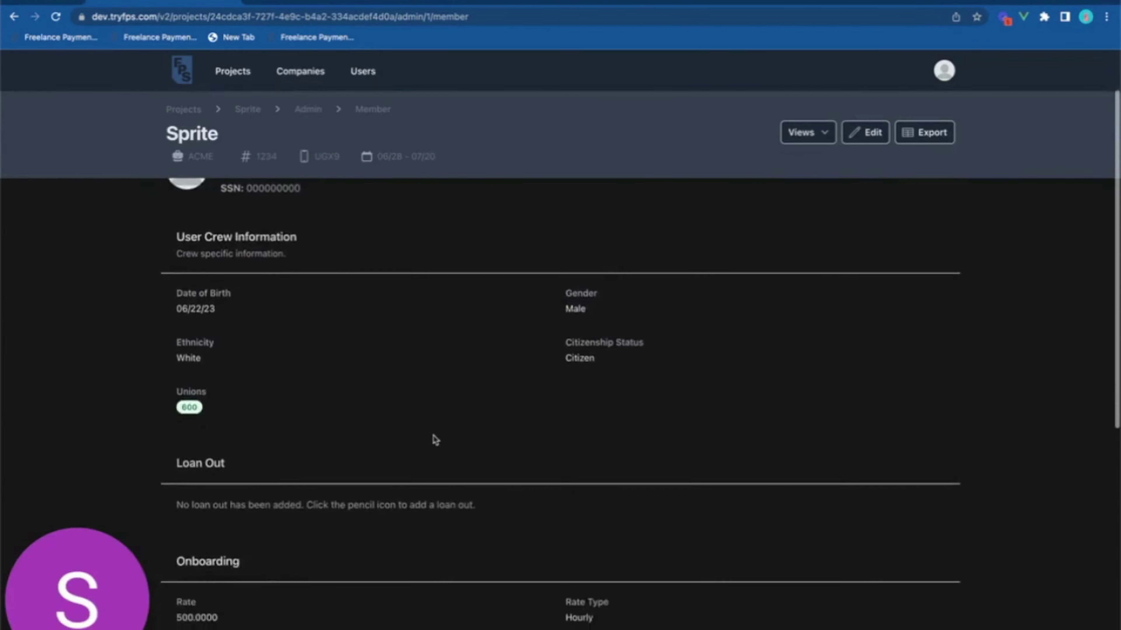
{"action": "scroll", "coordinate": [435, 439], "scroll_direction": "down", "scroll_amount": 8}
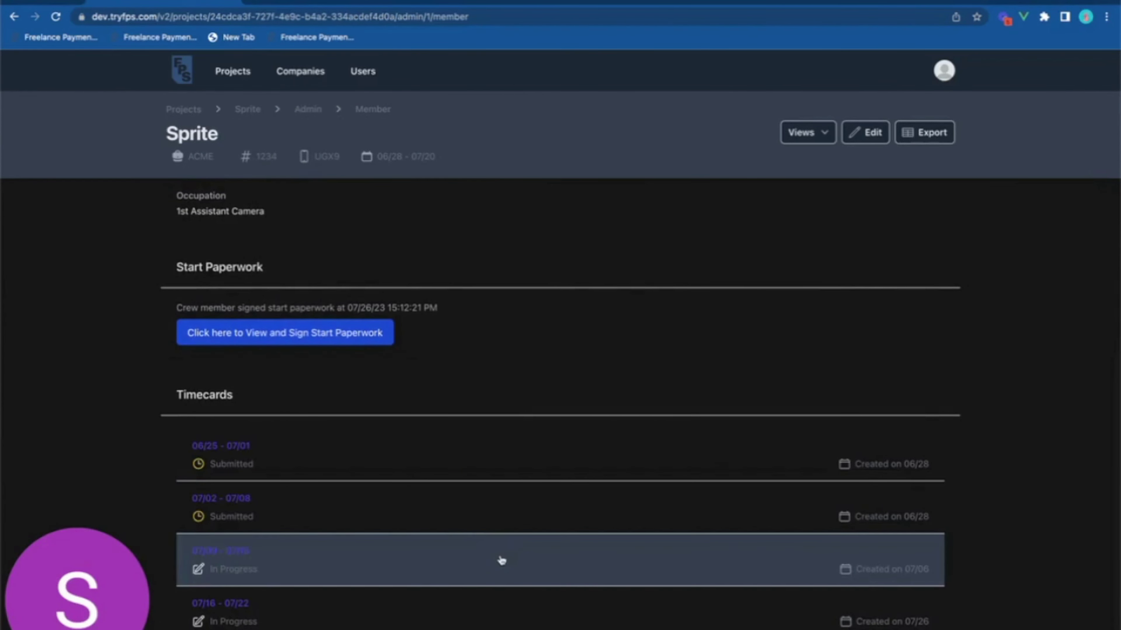
{"action": "left_click", "coordinate": [501, 561]}
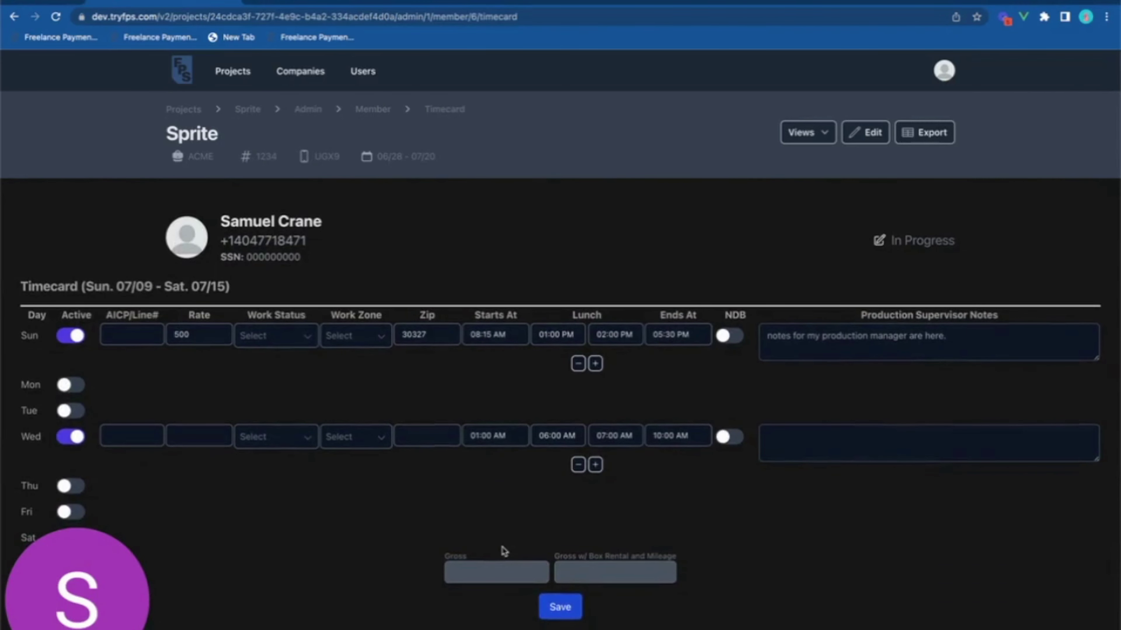
Save Sunday of the 07/09 timecard as Prep in the Studio work zone, then return to Projects.
{"action": "left_click", "coordinate": [289, 347]}
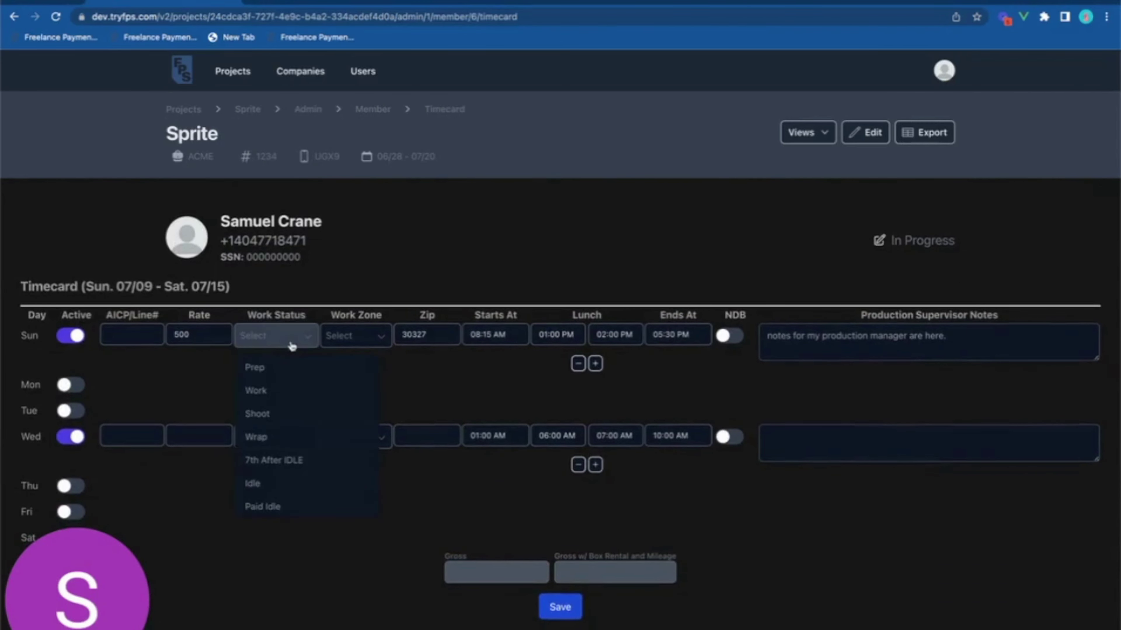
{"action": "left_click", "coordinate": [277, 369]}
{"action": "left_click", "coordinate": [347, 343]}
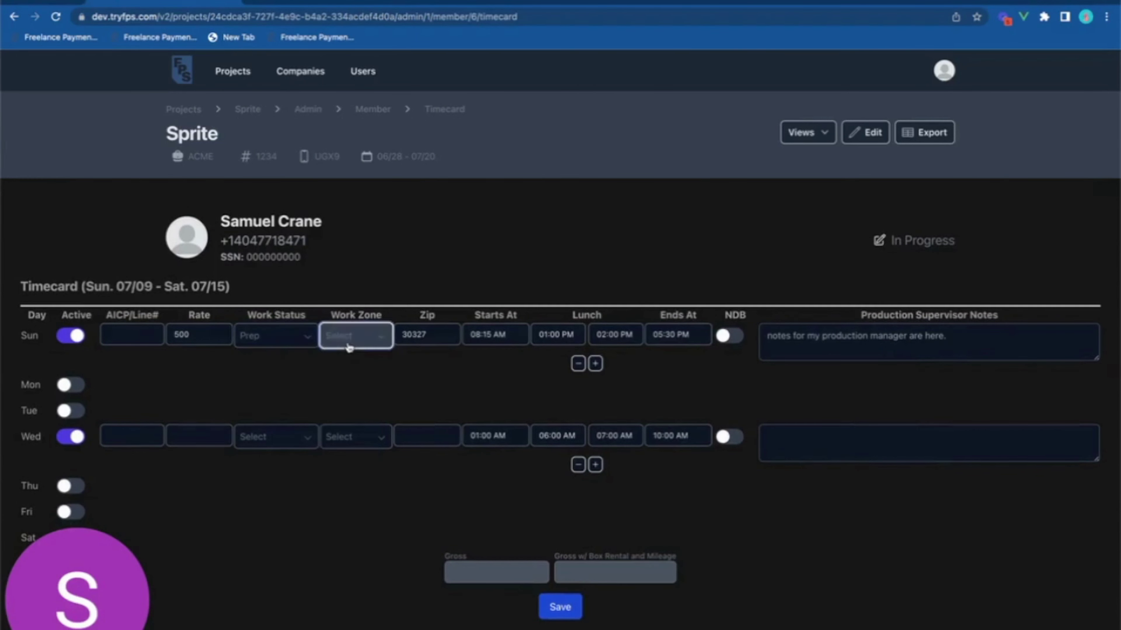
{"action": "left_click", "coordinate": [348, 366]}
{"action": "left_click", "coordinate": [348, 365]}
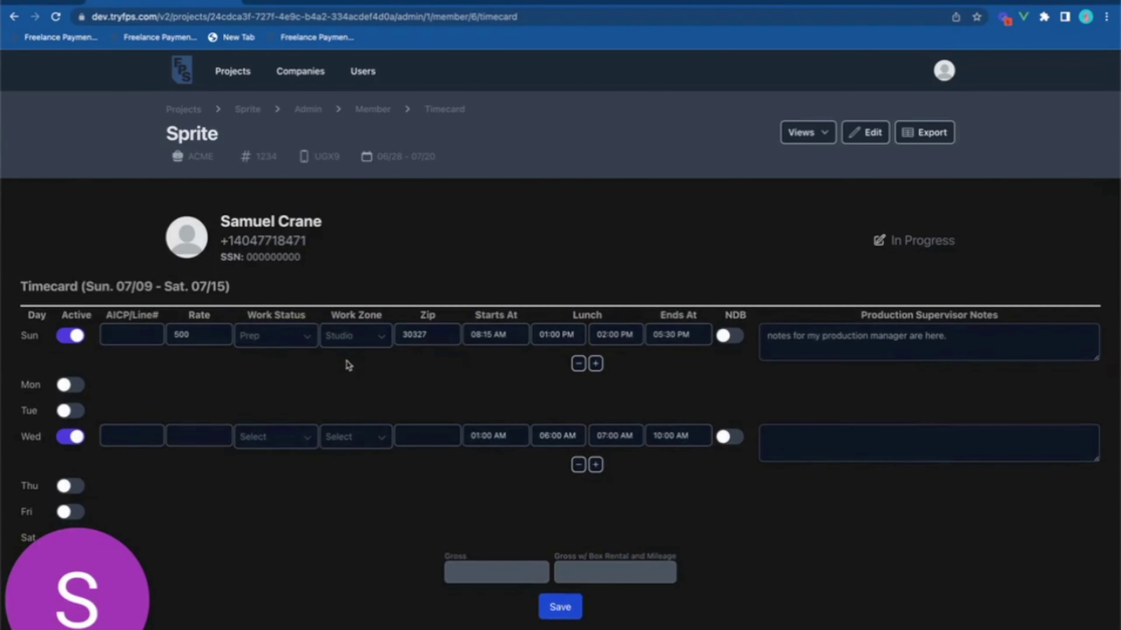
{"action": "left_click", "coordinate": [557, 617]}
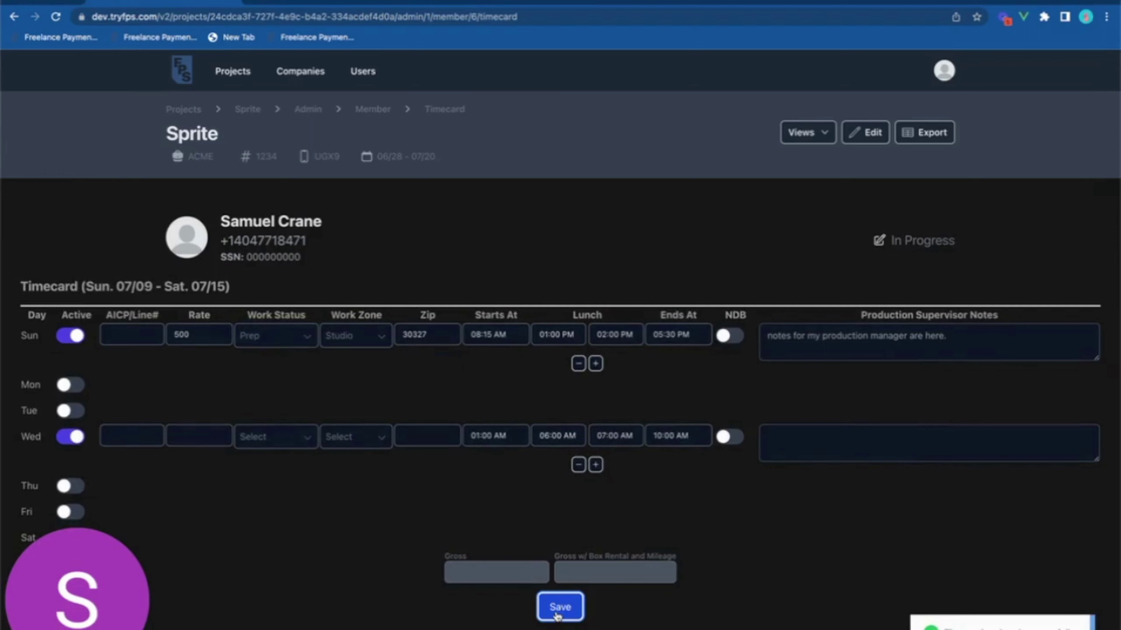
{"action": "scroll", "coordinate": [580, 515], "scroll_direction": "down", "scroll_amount": 7}
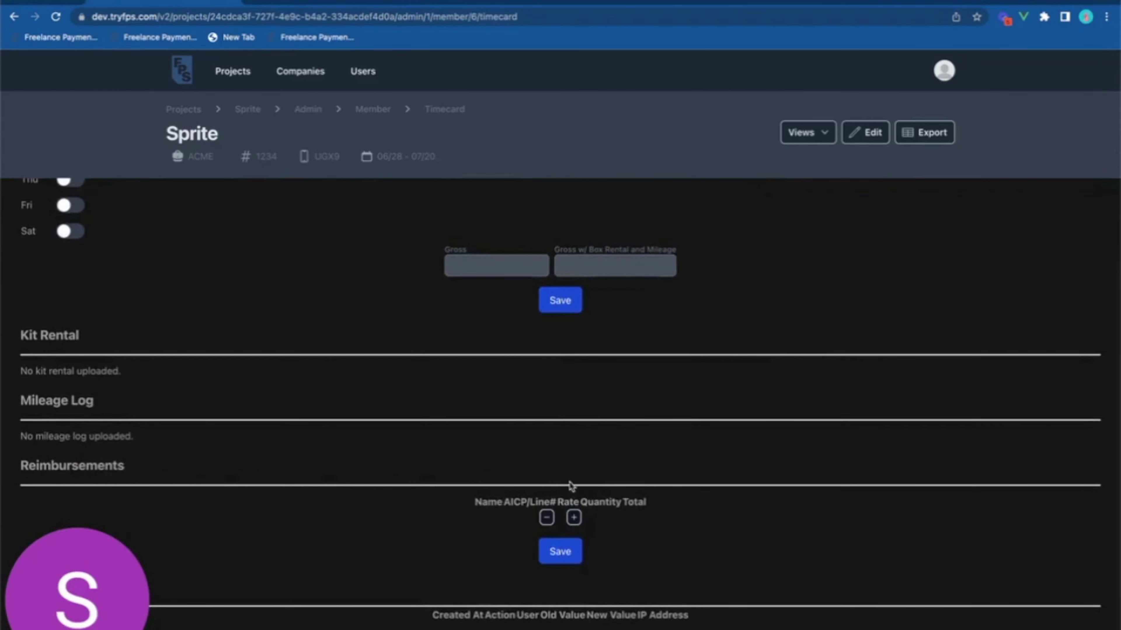
{"action": "left_click", "coordinate": [236, 74]}
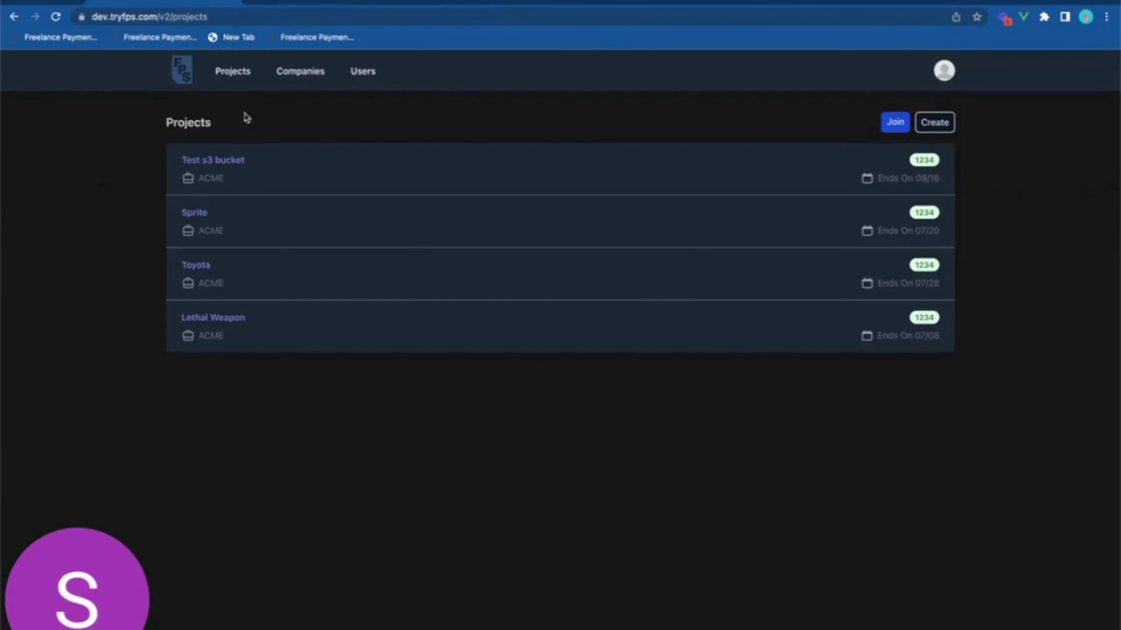